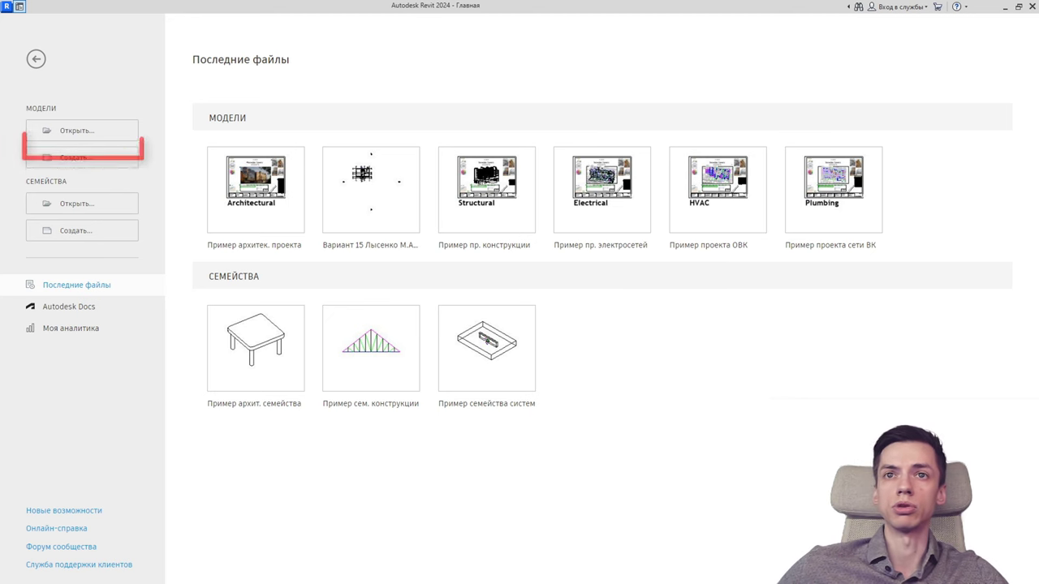
# - Start a new project with Create... and expand the Template file list in the New Project dialog
pyautogui.click(81, 162)
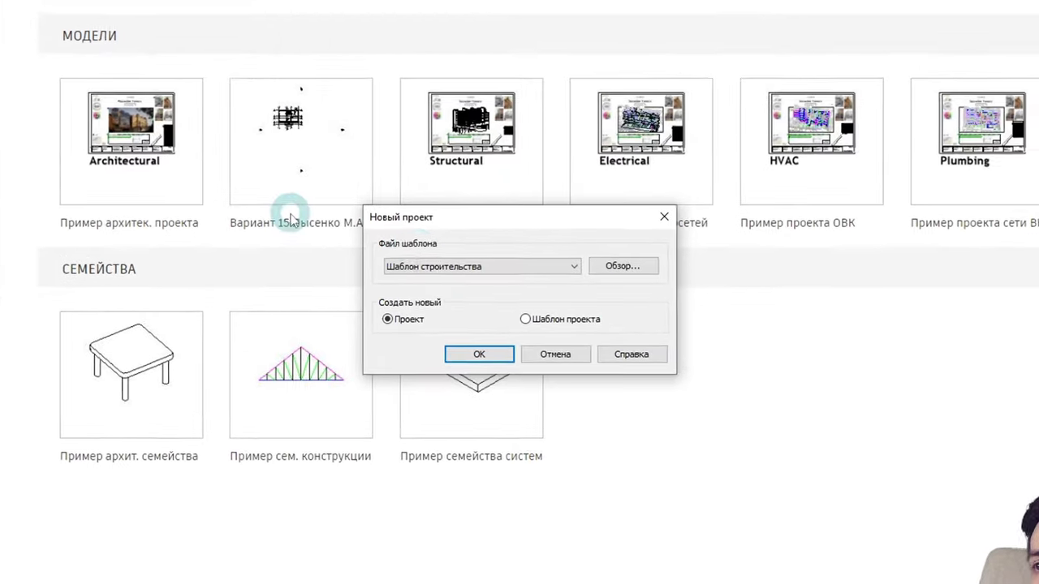
pyautogui.click(464, 276)
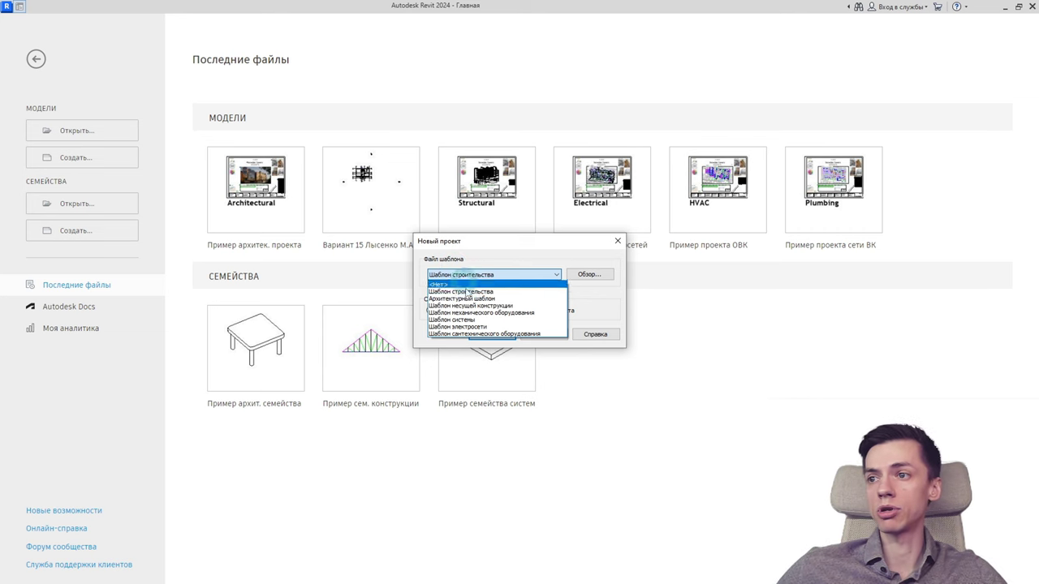
# - Create a new Проект based on Архитектурный шаблон
pyautogui.click(461, 299)
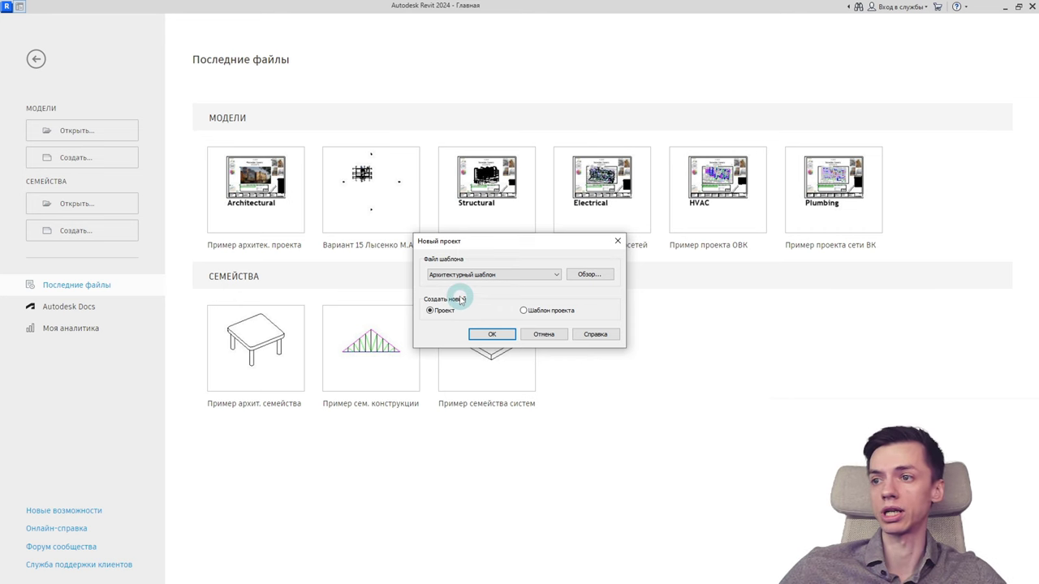
pyautogui.click(492, 335)
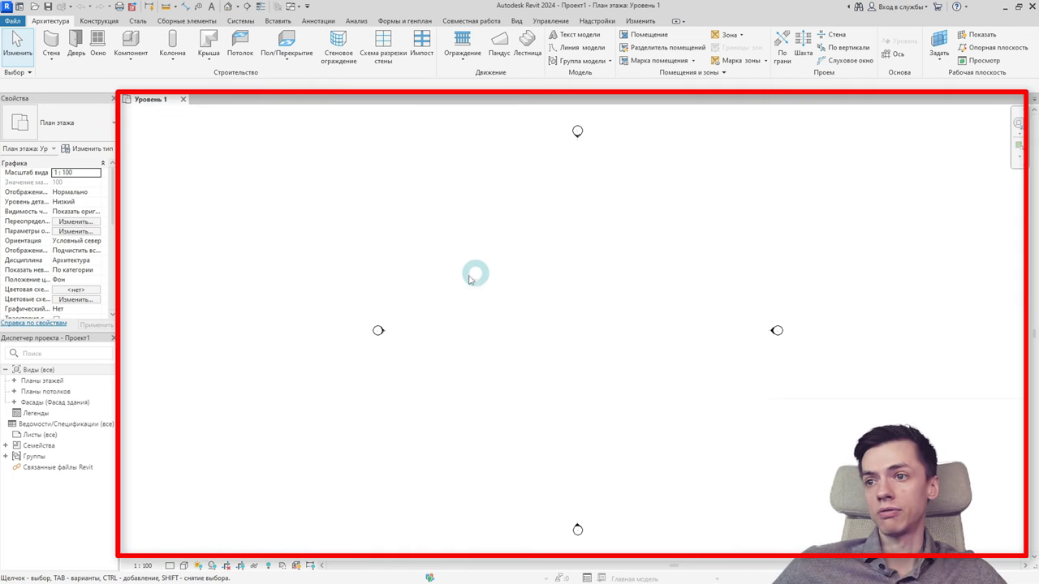
# - Zoom and pan around the Уровень 1 plan, then zoom in on the west elevation marker
pyautogui.scroll(2, 378, 331)
pyautogui.scroll(1, 378, 331)
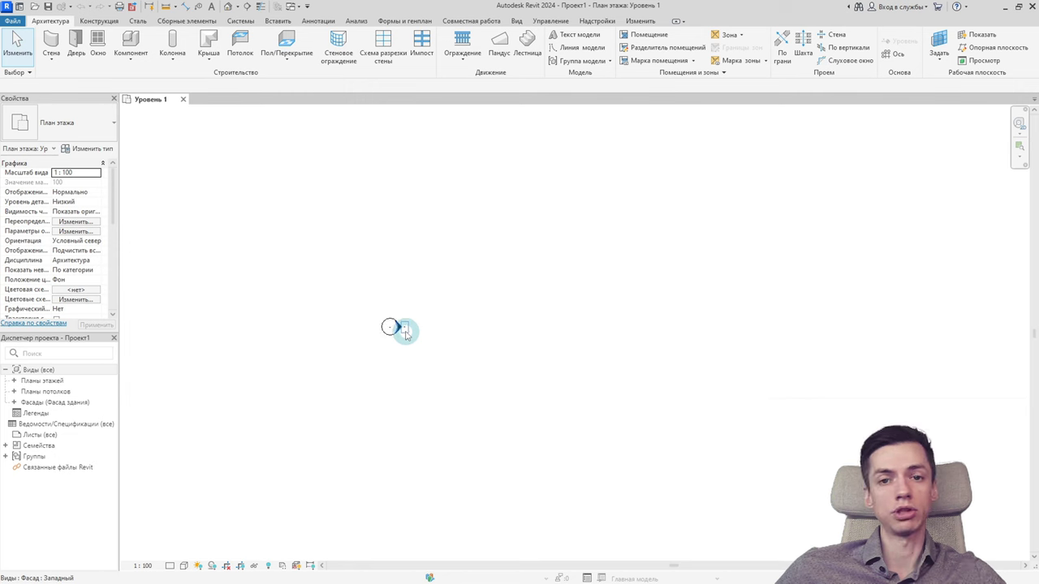
pyautogui.scroll(-3, 410, 324)
pyautogui.scroll(-3, 478, 318)
pyautogui.scroll(2, 503, 309)
pyautogui.scroll(-2, 503, 312)
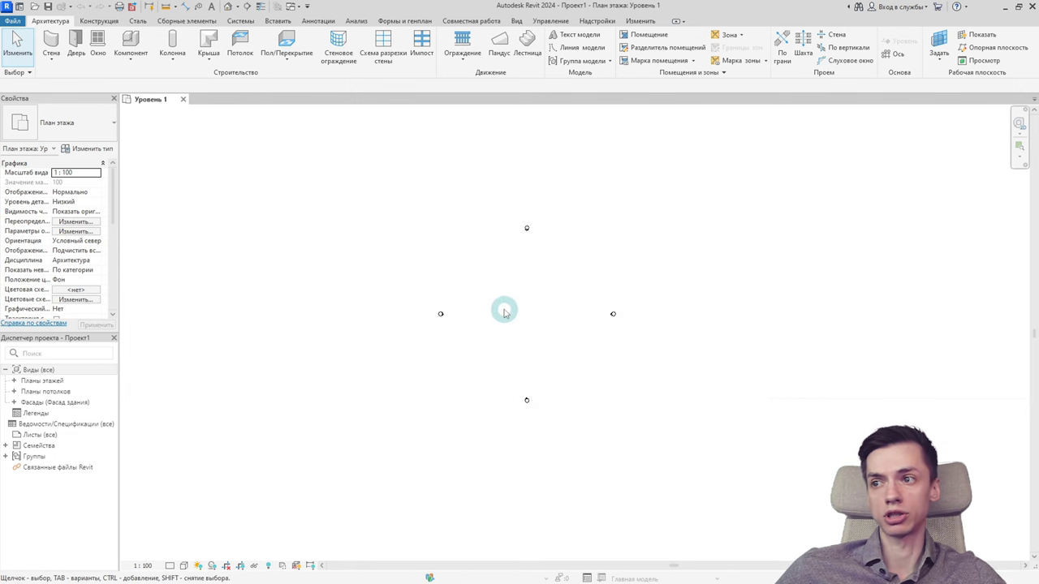
pyautogui.scroll(1, 503, 312)
pyautogui.scroll(3, 503, 313)
pyautogui.scroll(-1, 503, 317)
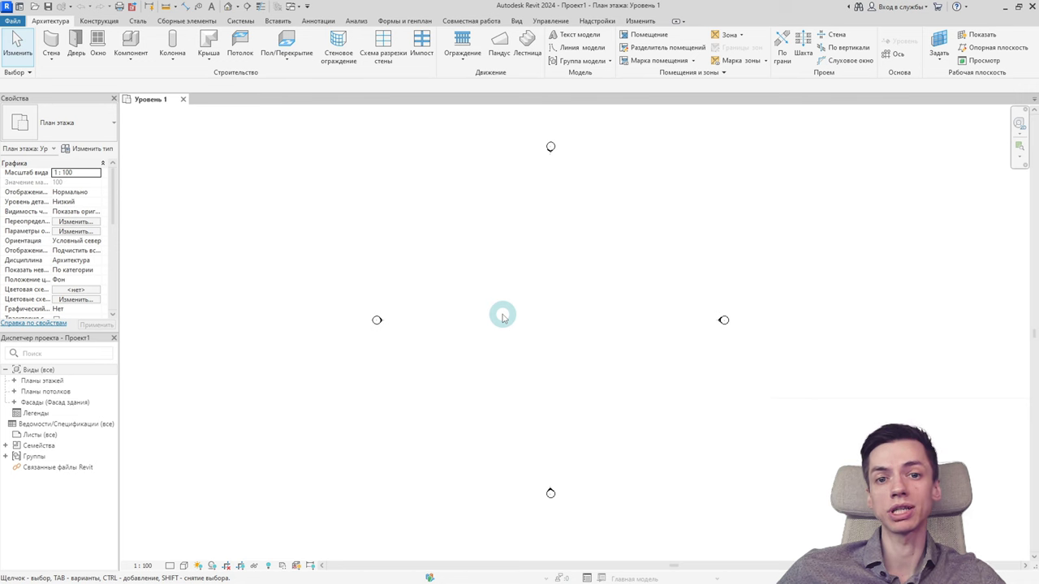
pyautogui.scroll(1, 503, 318)
pyautogui.scroll(-3, 503, 315)
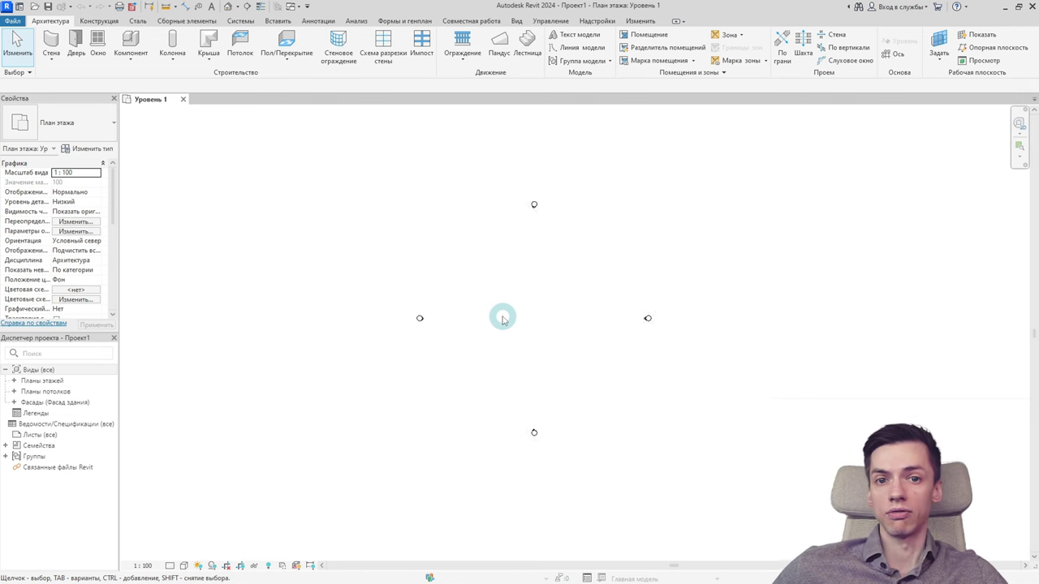
pyautogui.scroll(4, 503, 315)
pyautogui.scroll(-2, 502, 325)
pyautogui.scroll(-1, 502, 328)
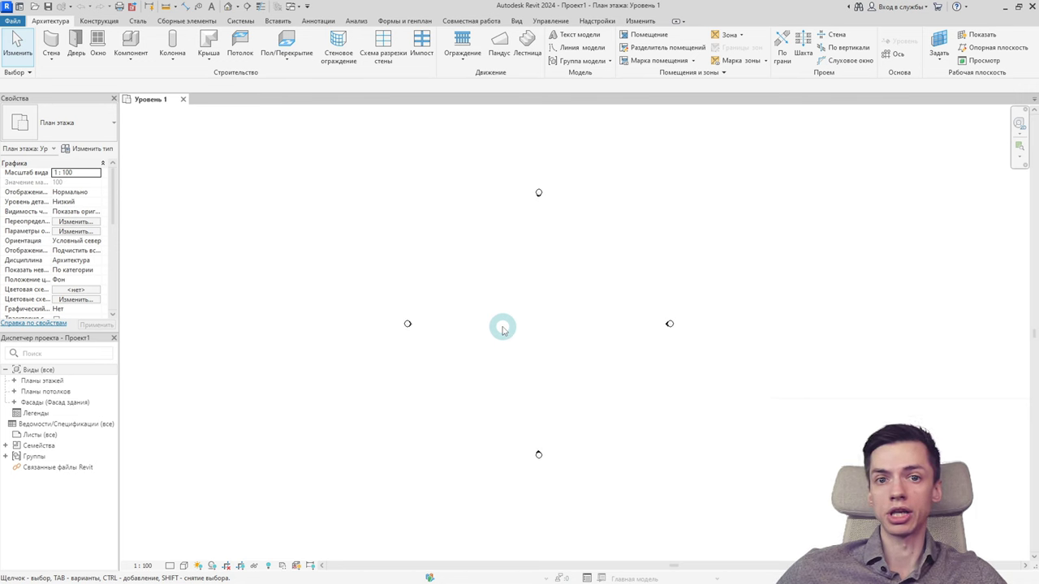
pyautogui.scroll(1, 502, 329)
pyautogui.scroll(2, 503, 325)
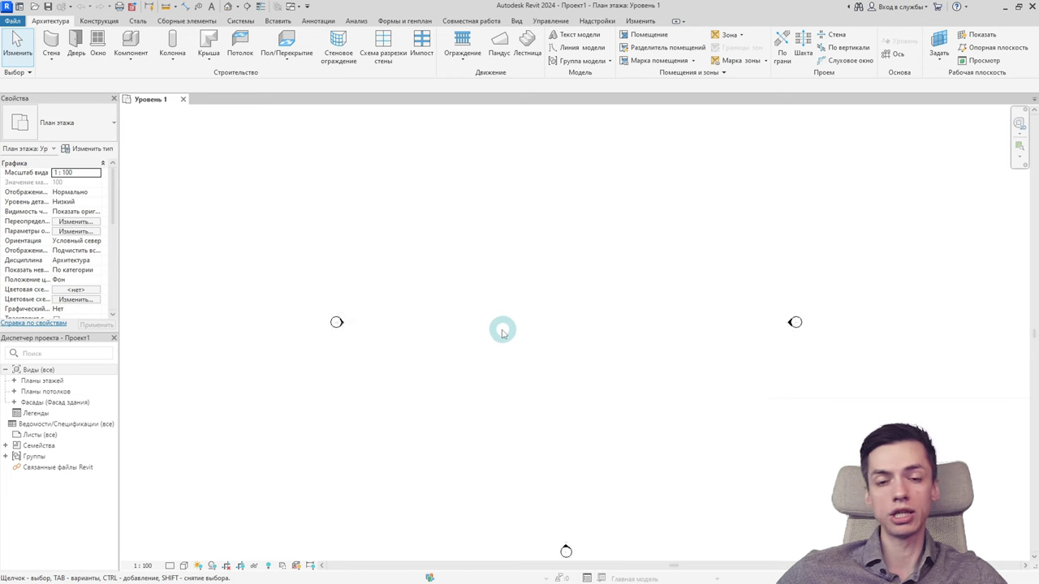
pyautogui.scroll(-2, 503, 324)
pyautogui.scroll(3, 503, 329)
pyautogui.scroll(-3, 501, 340)
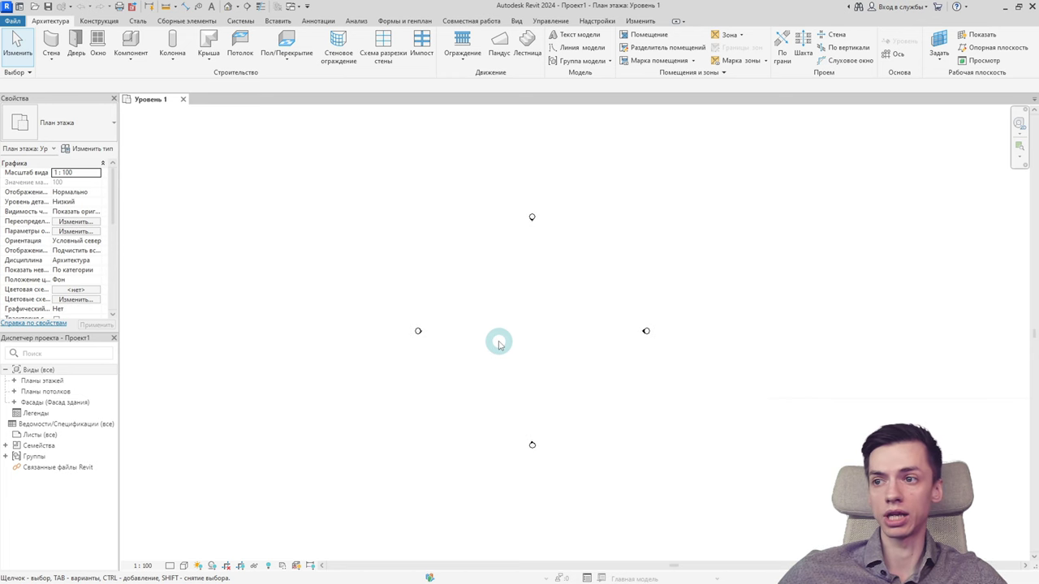
pyautogui.moveTo(517, 329)
pyautogui.mouseDown(button='middle')
pyautogui.moveTo(539, 305)
pyautogui.moveTo(364, 309)
pyautogui.moveTo(622, 294)
pyautogui.moveTo(373, 311)
pyautogui.moveTo(501, 324)
pyautogui.moveTo(522, 297)
pyautogui.mouseUp(button='middle')
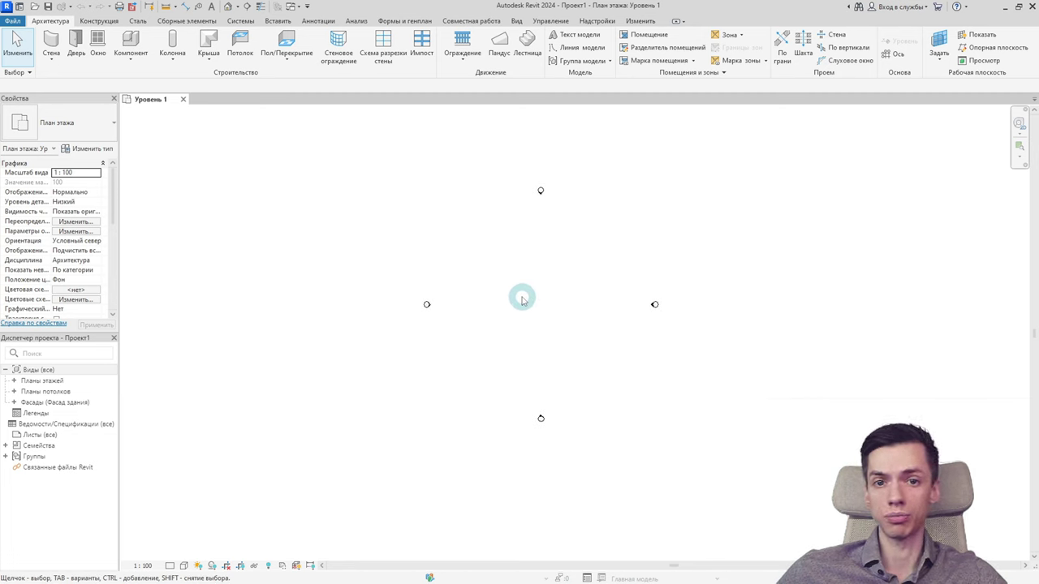
pyautogui.scroll(1, 422, 307)
pyautogui.scroll(2, 428, 305)
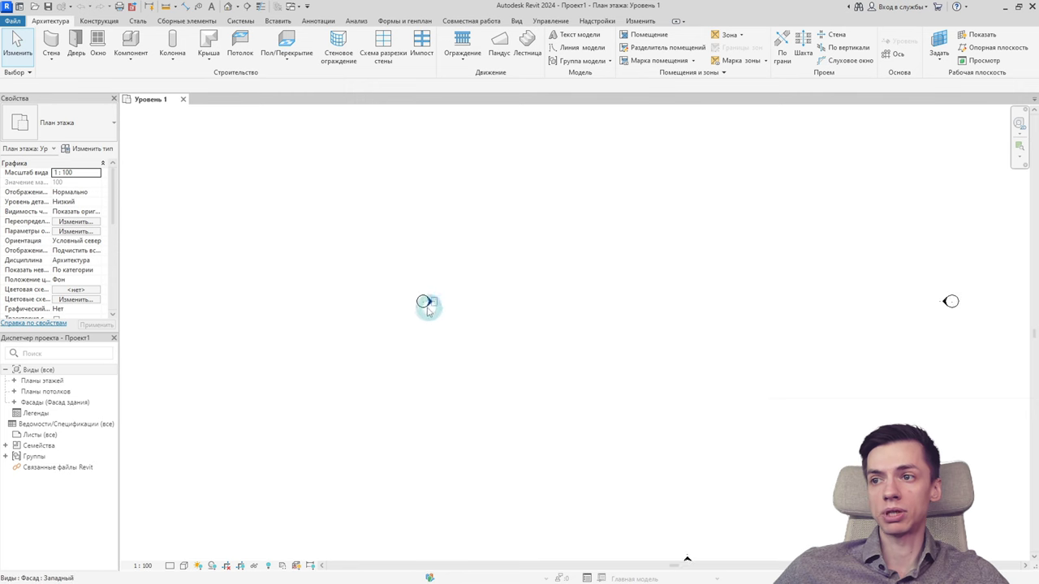
pyautogui.scroll(3, 428, 305)
pyautogui.scroll(1, 428, 306)
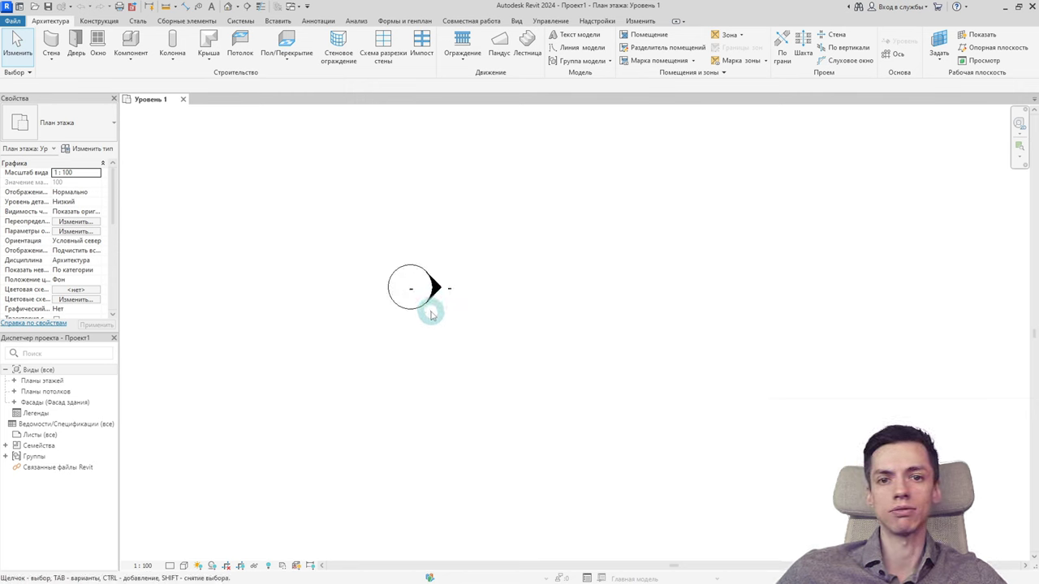
pyautogui.scroll(-1, 431, 314)
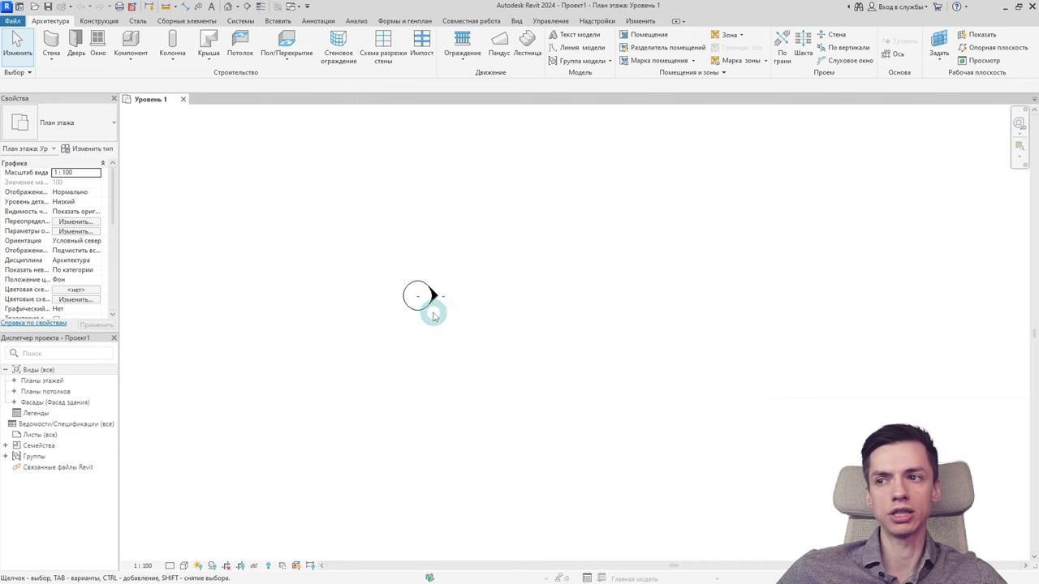
pyautogui.click(435, 299)
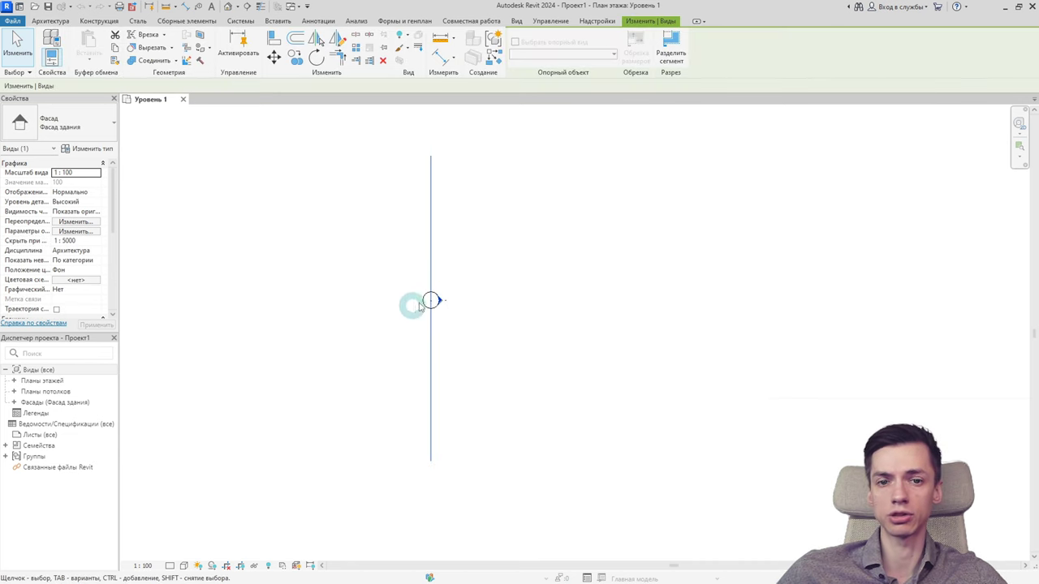
pyautogui.moveTo(431, 270)
pyautogui.mouseDown()
pyautogui.moveTo(437, 262)
pyautogui.moveTo(431, 272)
pyautogui.mouseUp()
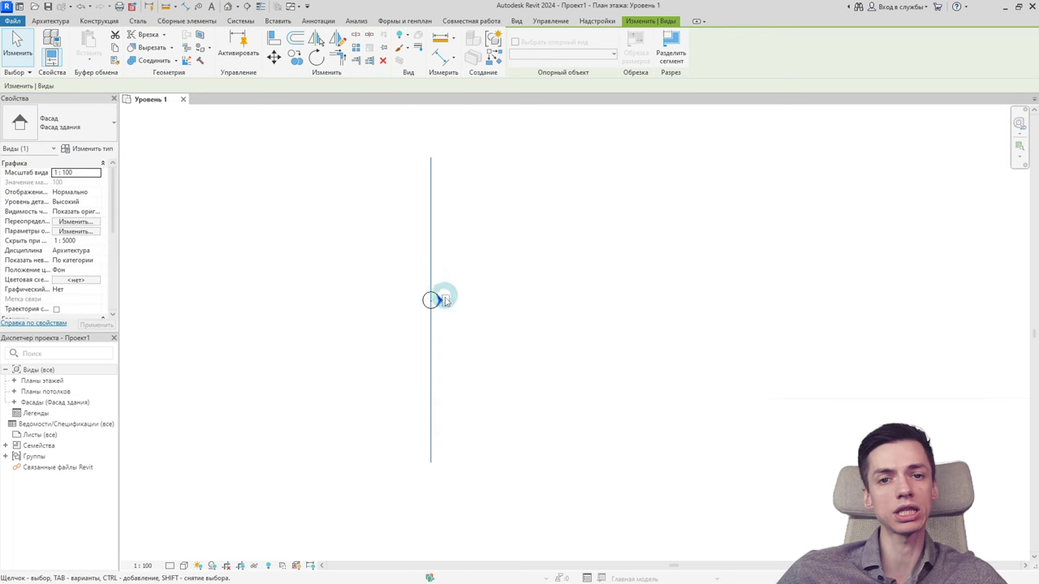
pyautogui.click(476, 338)
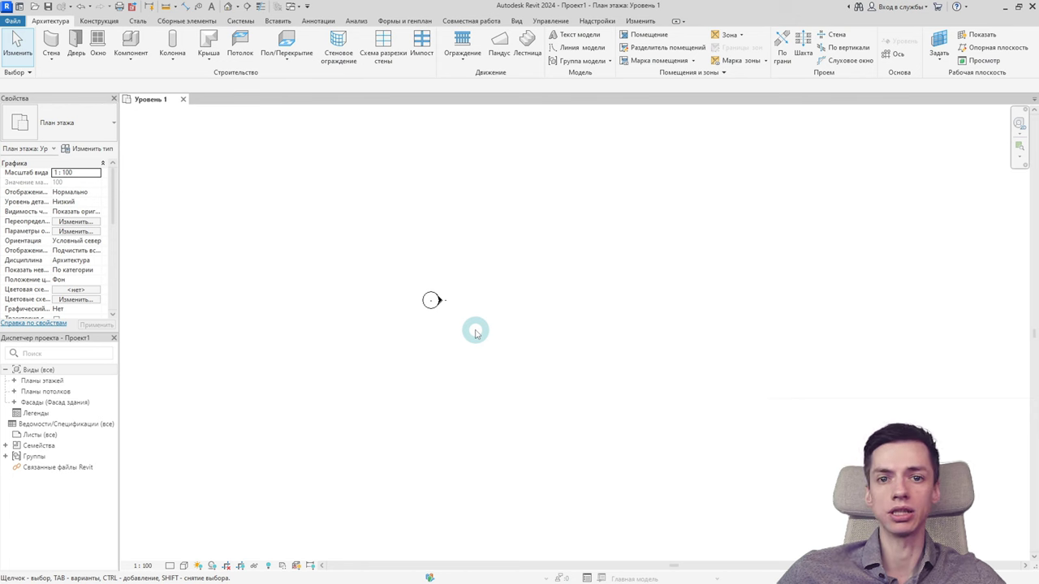
pyautogui.scroll(-3, 475, 333)
pyautogui.moveTo(485, 318)
pyautogui.mouseDown(button='middle')
pyautogui.moveTo(446, 287)
pyautogui.moveTo(408, 297)
pyautogui.mouseUp(button='middle')
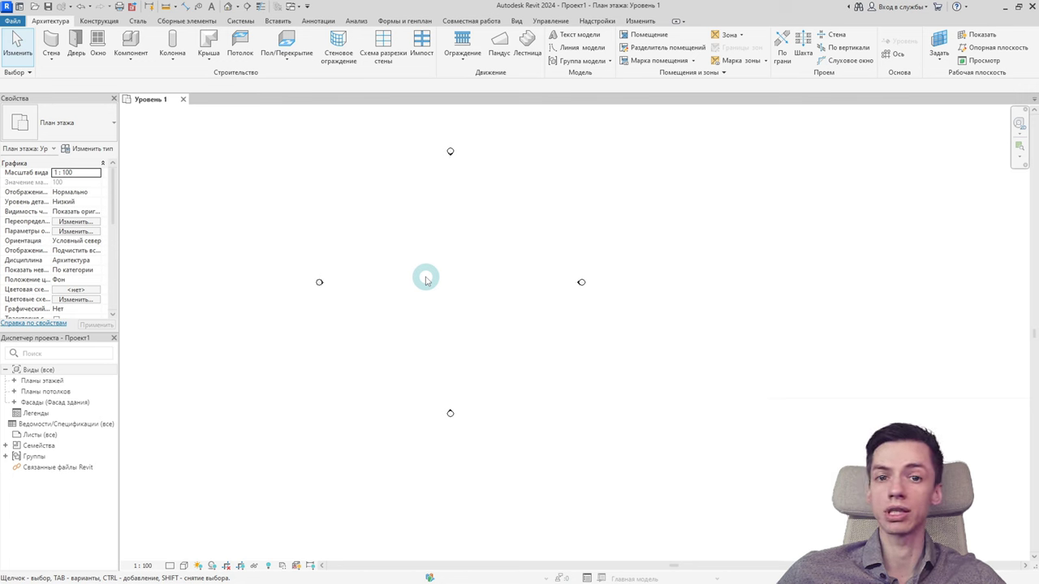
pyautogui.scroll(-2, 425, 280)
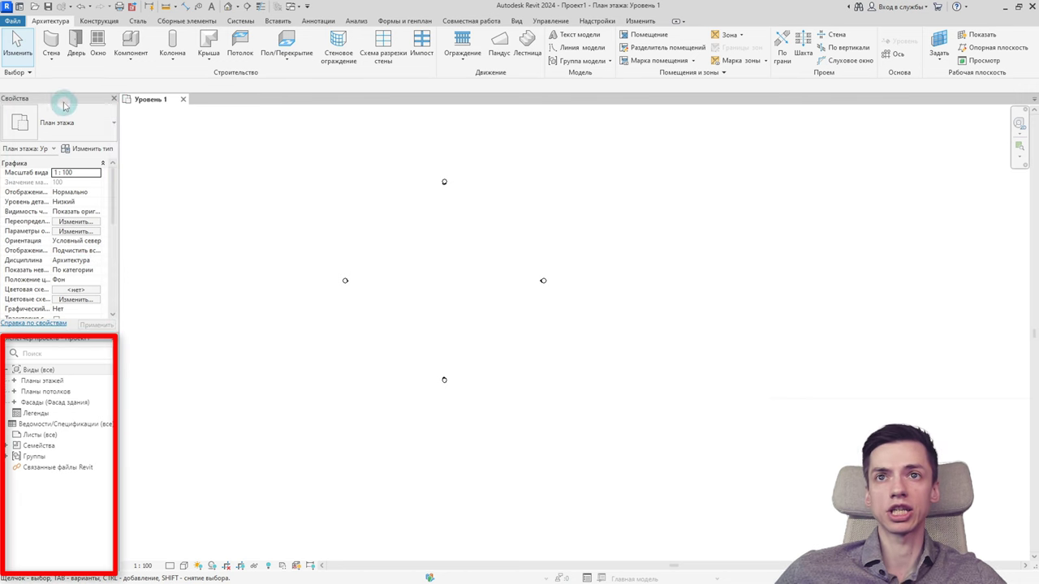
# - Float Properties and the Project Browser, dock the Browser on the right and move Properties left
pyautogui.moveTo(67, 103); pyautogui.dragTo(299, 166)
pyautogui.moveTo(77, 98)
pyautogui.mouseDown()
pyautogui.moveTo(167, 128)
pyautogui.moveTo(466, 144)
pyautogui.mouseUp()
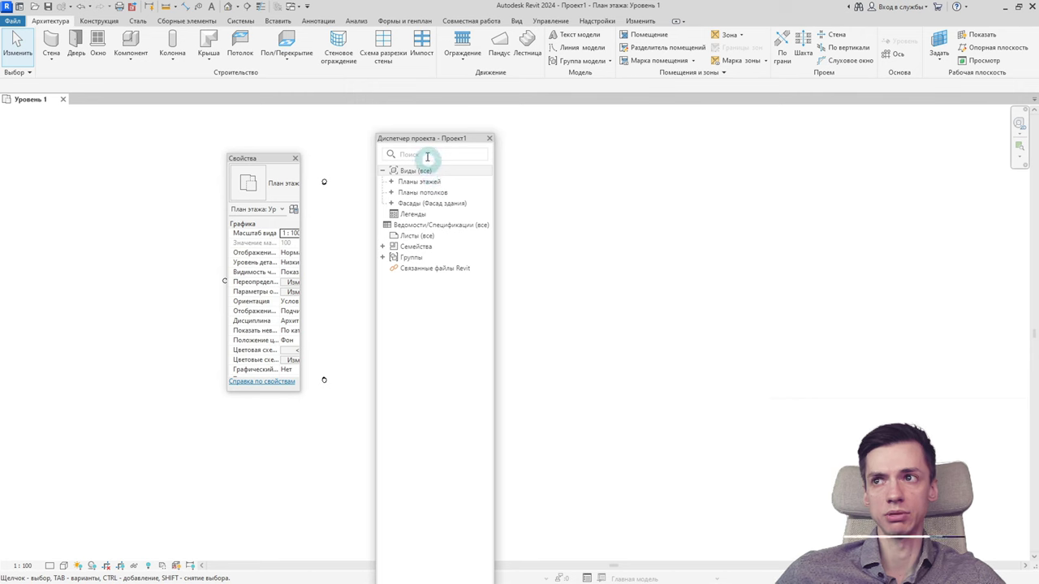
pyautogui.moveTo(427, 141); pyautogui.dragTo(1007, 167)
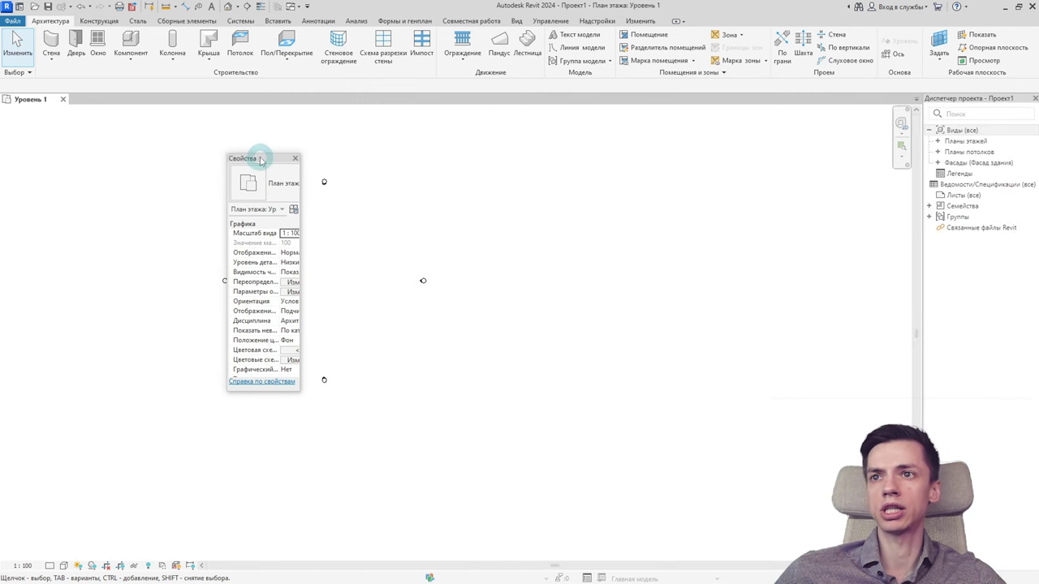
pyautogui.moveTo(251, 157)
pyautogui.mouseDown()
pyautogui.moveTo(2, 151)
pyautogui.moveTo(4, 299)
pyautogui.moveTo(172, 242)
pyautogui.moveTo(101, 343)
pyautogui.moveTo(208, 230)
pyautogui.moveTo(177, 165)
pyautogui.moveTo(4, 174)
pyautogui.mouseUp()
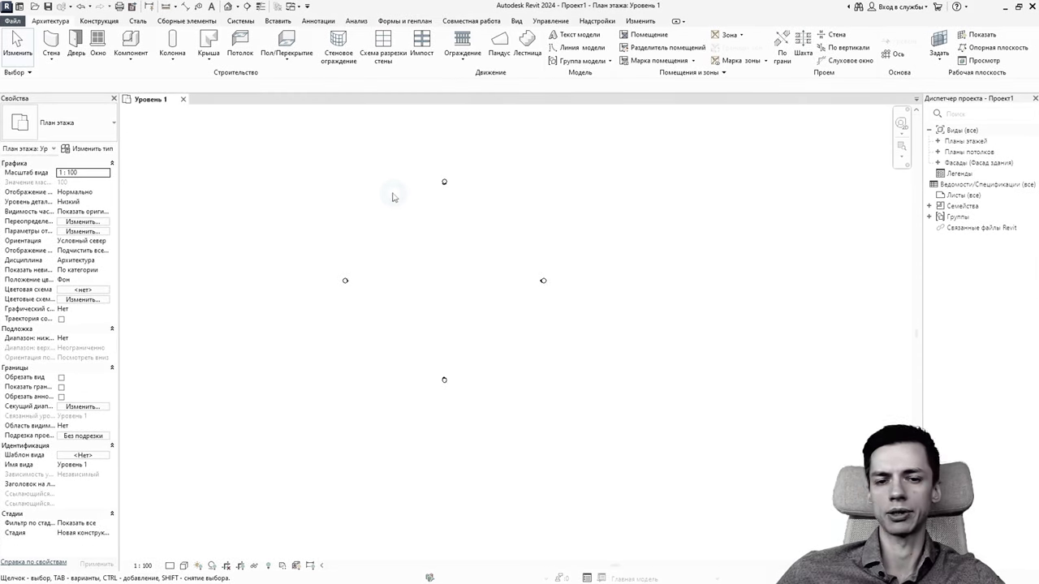
# - Swap Properties and the Project Browser between docks, ending with Properties docked left and the Browser floating
pyautogui.click(377, 194)
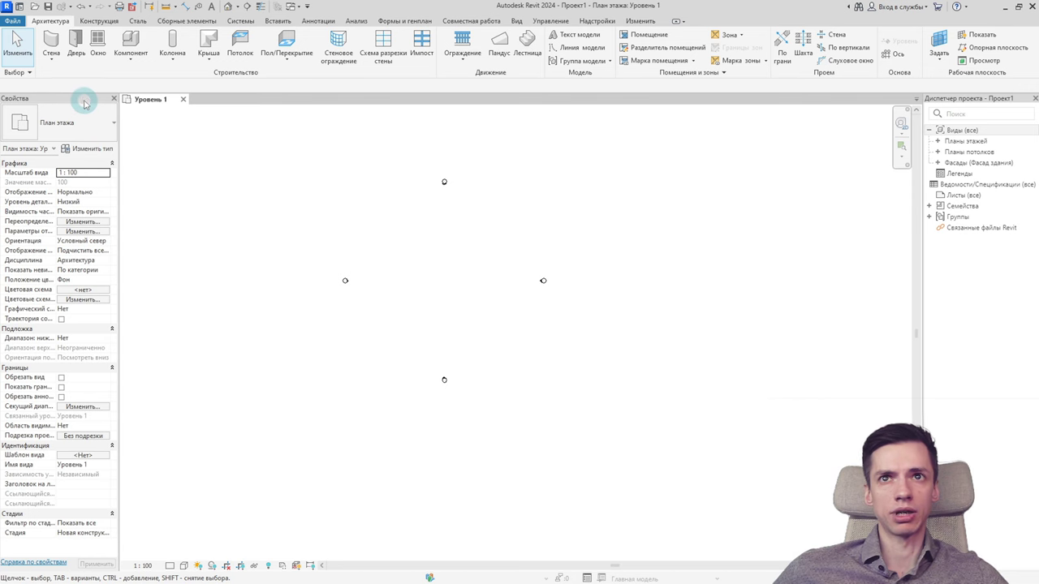
pyautogui.moveTo(84, 103)
pyautogui.mouseDown()
pyautogui.moveTo(127, 103)
pyautogui.moveTo(4, 135)
pyautogui.moveTo(208, 178)
pyautogui.moveTo(849, 186)
pyautogui.moveTo(1010, 203)
pyautogui.moveTo(928, 203)
pyautogui.moveTo(923, 139)
pyautogui.moveTo(974, 99)
pyautogui.moveTo(966, 251)
pyautogui.mouseUp()
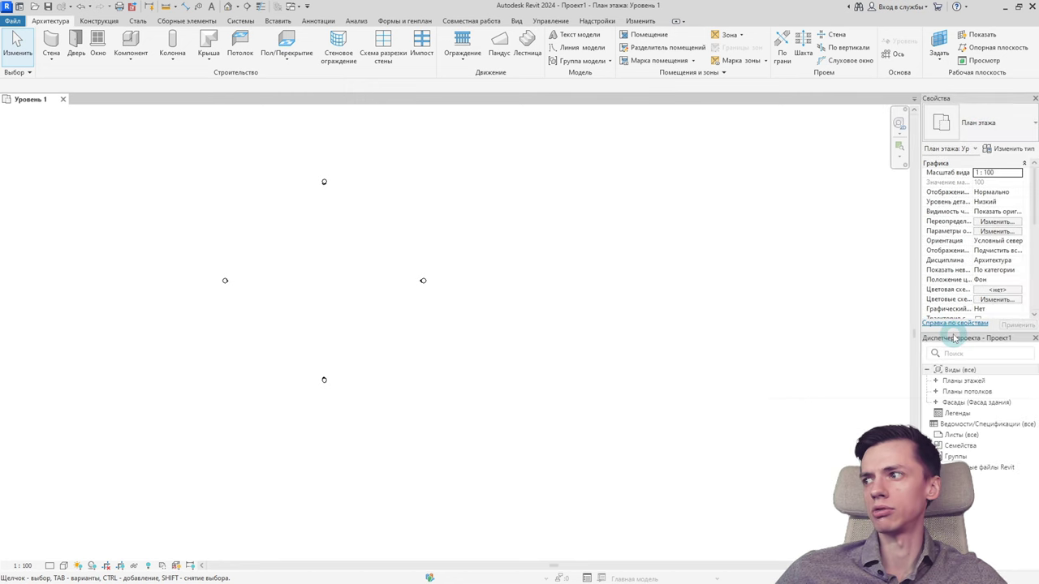
pyautogui.moveTo(953, 339)
pyautogui.mouseDown()
pyautogui.moveTo(483, 273)
pyautogui.moveTo(341, 186)
pyautogui.moveTo(267, 174)
pyautogui.moveTo(235, 180)
pyautogui.moveTo(2, 504)
pyautogui.mouseUp()
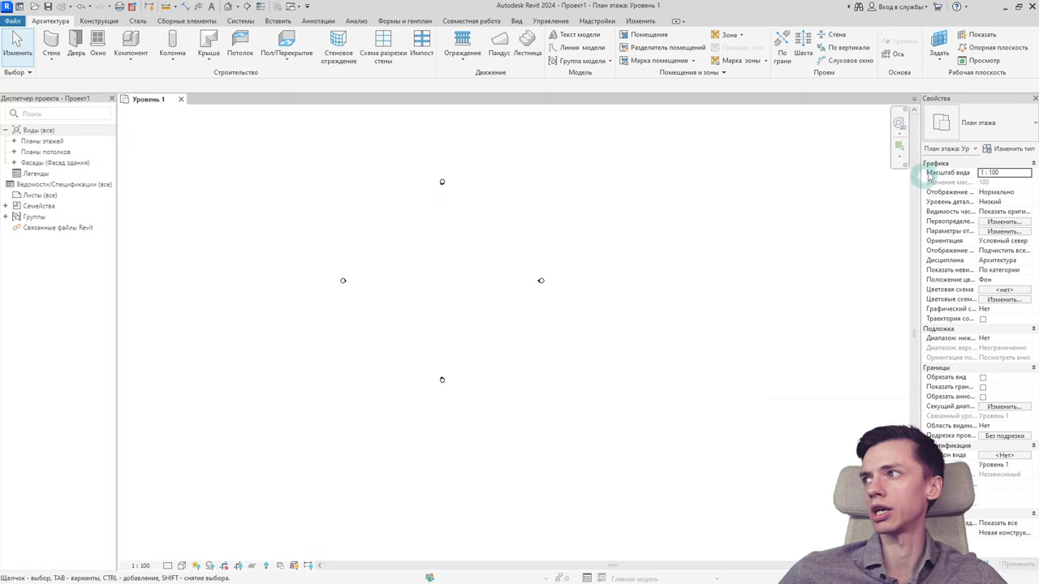
pyautogui.moveTo(979, 103)
pyautogui.mouseDown()
pyautogui.moveTo(127, 336)
pyautogui.moveTo(32, 500)
pyautogui.moveTo(27, 528)
pyautogui.moveTo(2, 535)
pyautogui.moveTo(275, 432)
pyautogui.moveTo(354, 306)
pyautogui.mouseUp()
pyautogui.moveTo(65, 99); pyautogui.dragTo(505, 177)
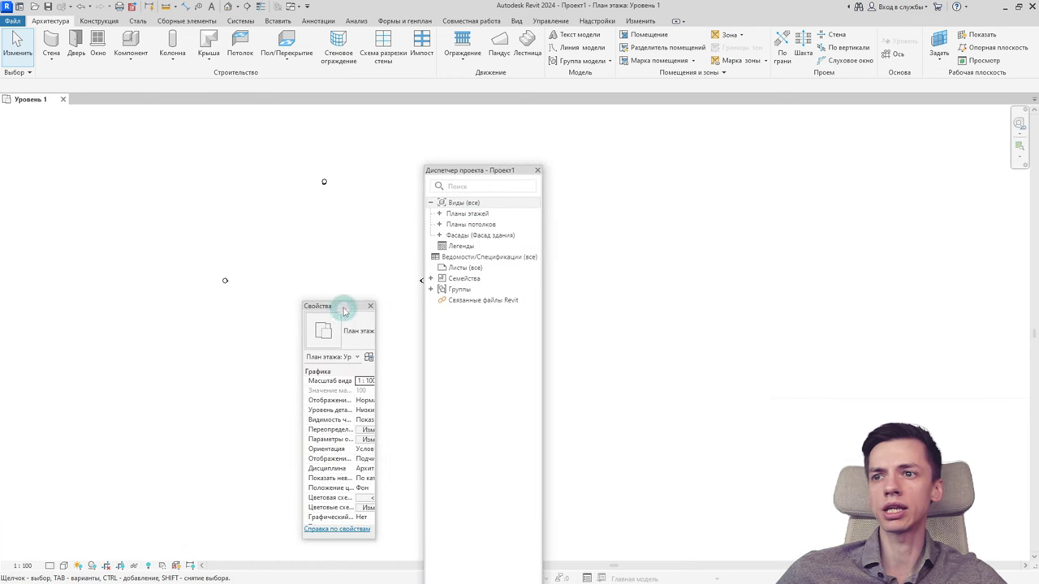
pyautogui.moveTo(344, 305)
pyautogui.mouseDown()
pyautogui.moveTo(6, 160)
pyautogui.moveTo(3, 526)
pyautogui.moveTo(161, 420)
pyautogui.moveTo(8, 487)
pyautogui.moveTo(10, 500)
pyautogui.moveTo(132, 396)
pyautogui.moveTo(159, 250)
pyautogui.moveTo(154, 234)
pyautogui.moveTo(36, 153)
pyautogui.moveTo(7, 151)
pyautogui.mouseUp()
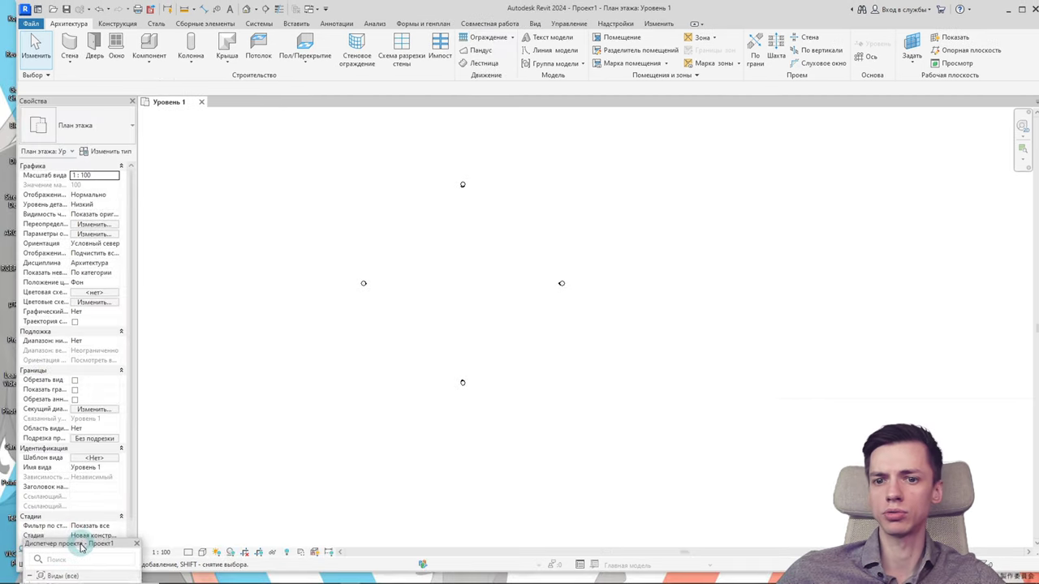
# - Dock the floating Project Browser beneath Properties on the left side
pyautogui.moveTo(82, 547); pyautogui.dragTo(23, 548)
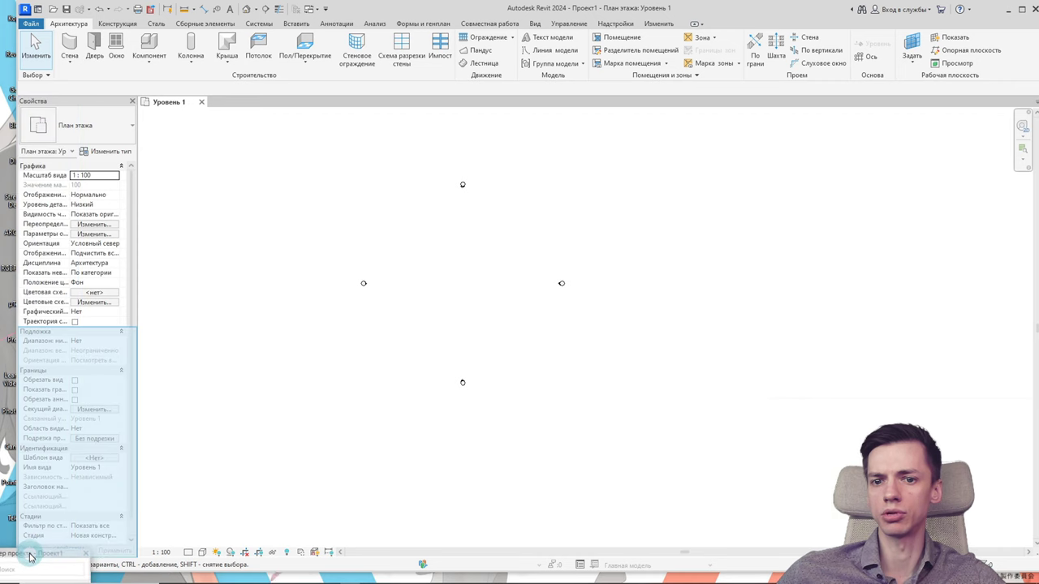
pyautogui.moveTo(25, 549); pyautogui.dragTo(26, 548)
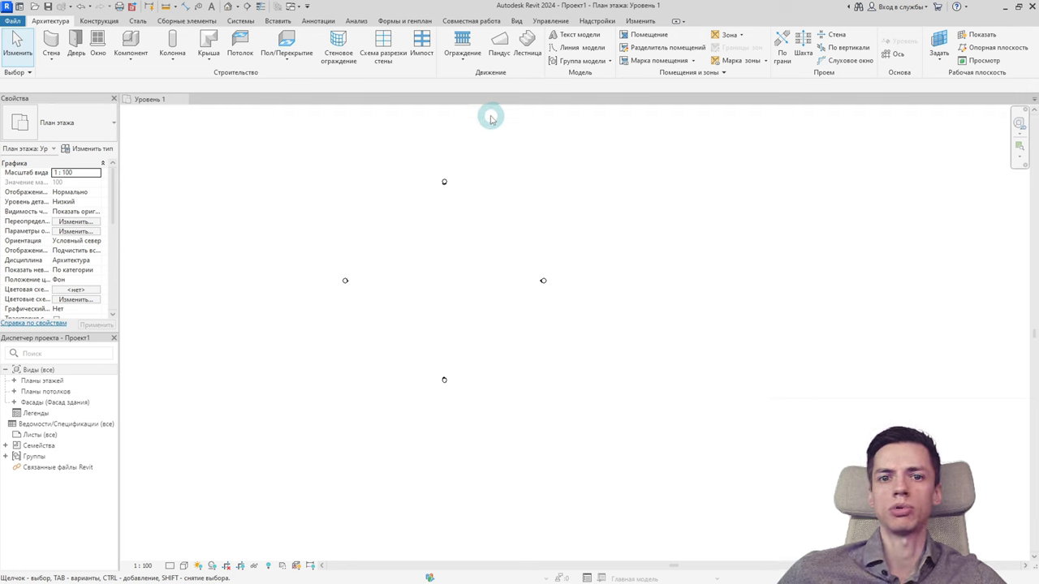
# - Look through the Конструкция, Сталь and Сборные элементы tabs, finishing on Системы
pyautogui.click(99, 20)
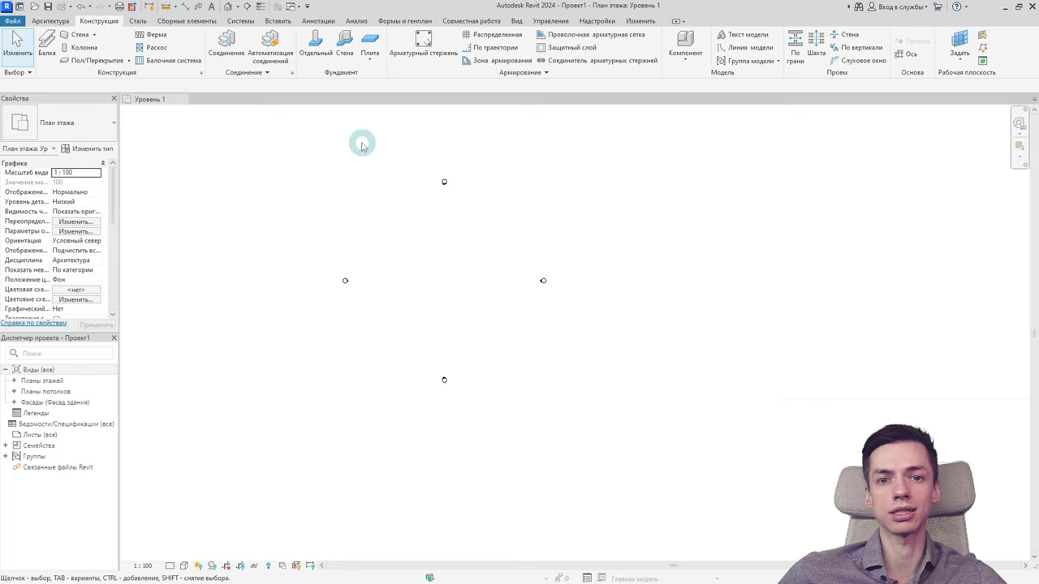
pyautogui.click(137, 22)
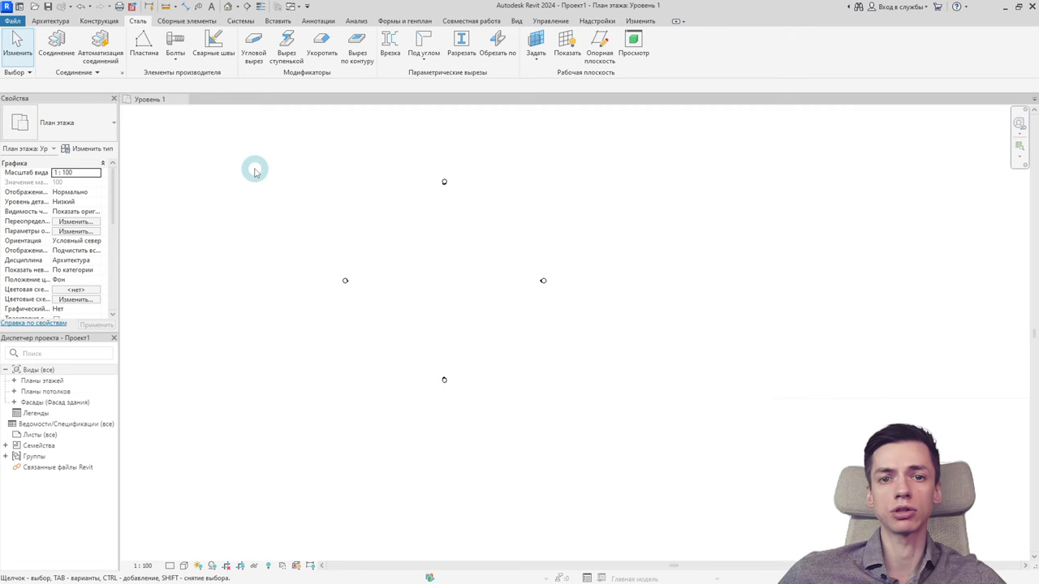
pyautogui.click(189, 22)
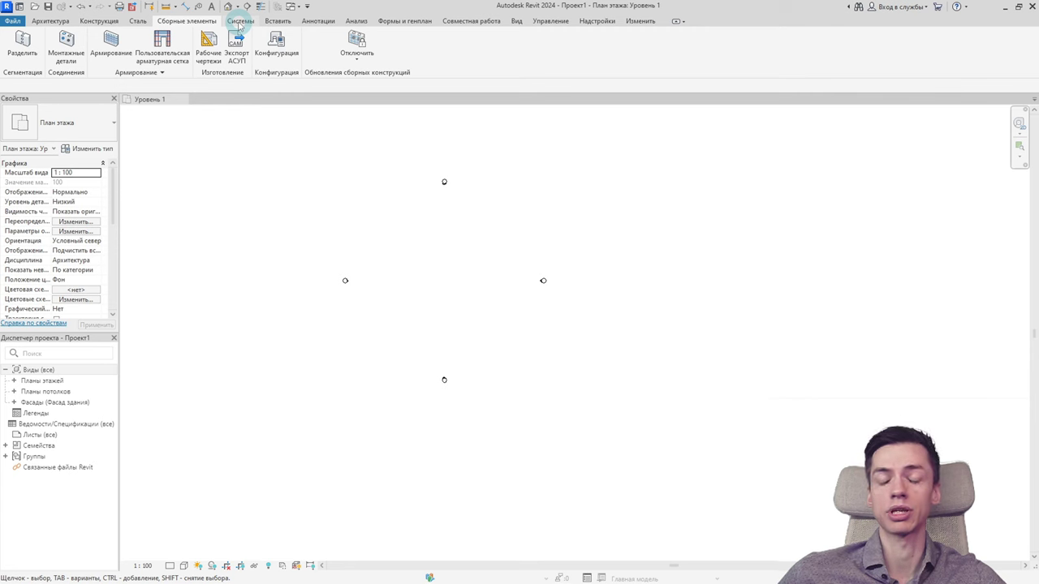
pyautogui.click(240, 21)
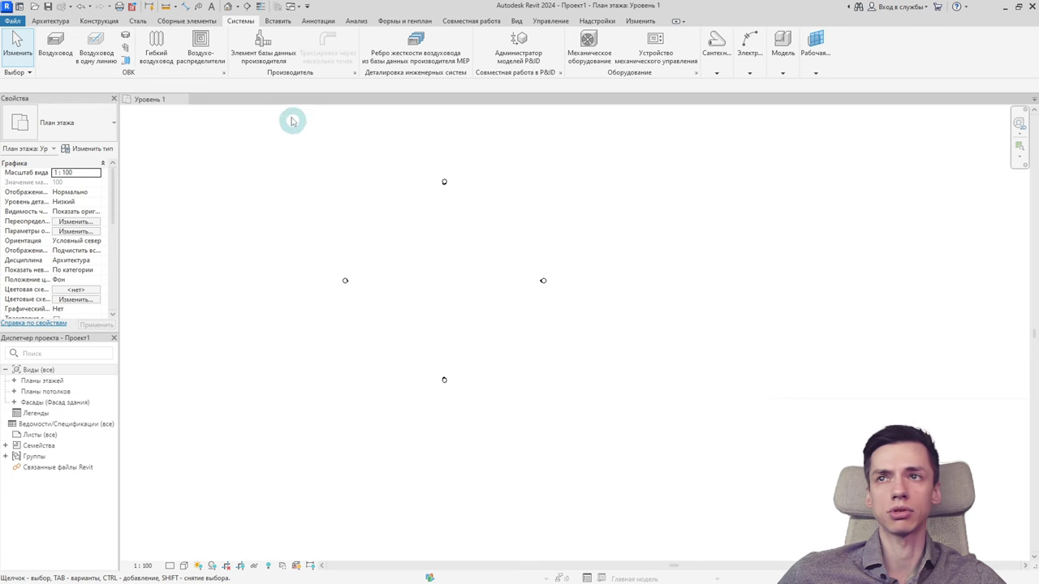
# - Look through the Вставить, Аннотации and Анализ tabs, finishing on Формы и генплан
pyautogui.click(277, 20)
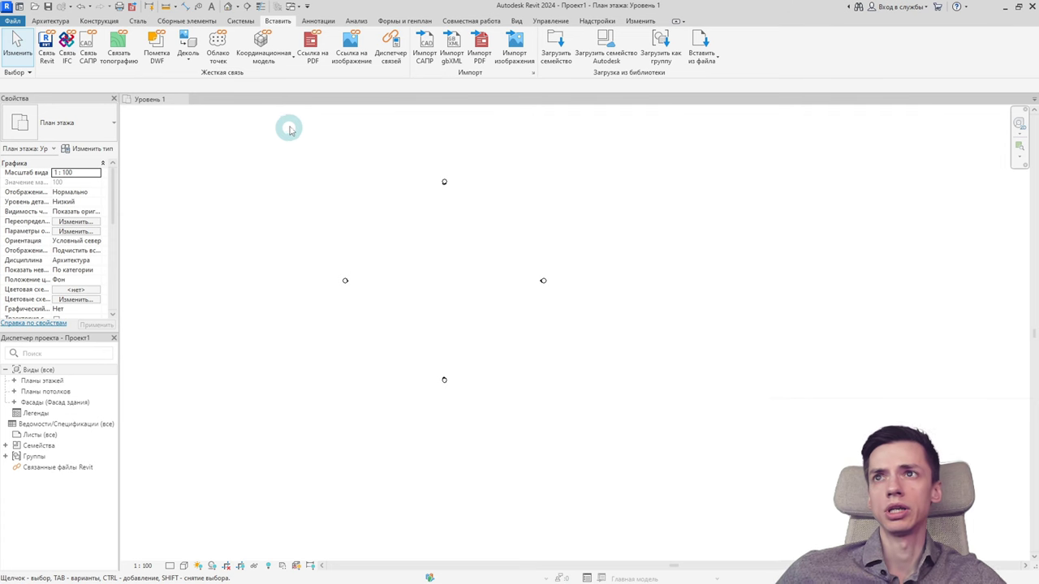
pyautogui.click(320, 20)
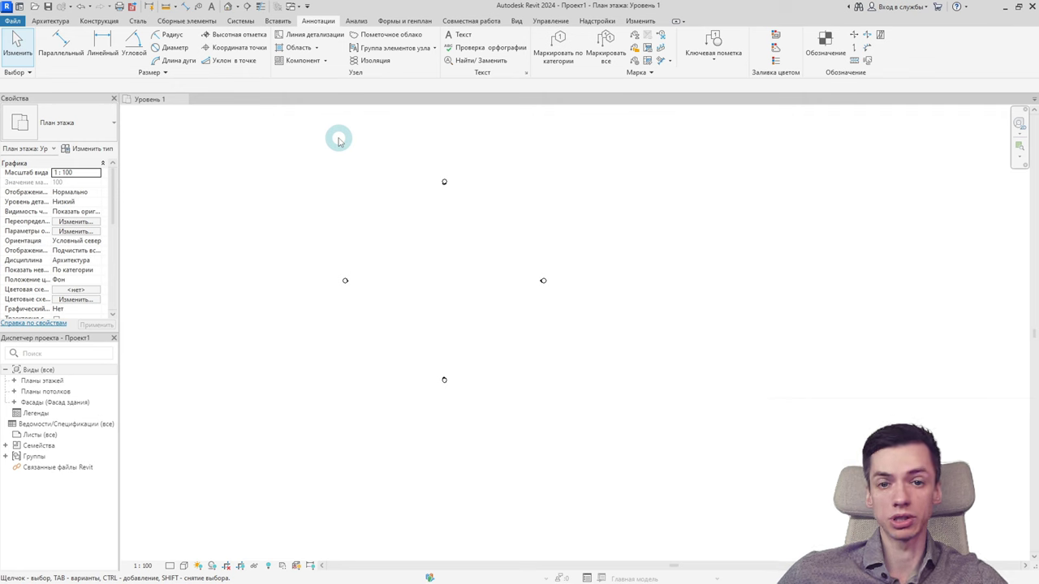
pyautogui.click(360, 20)
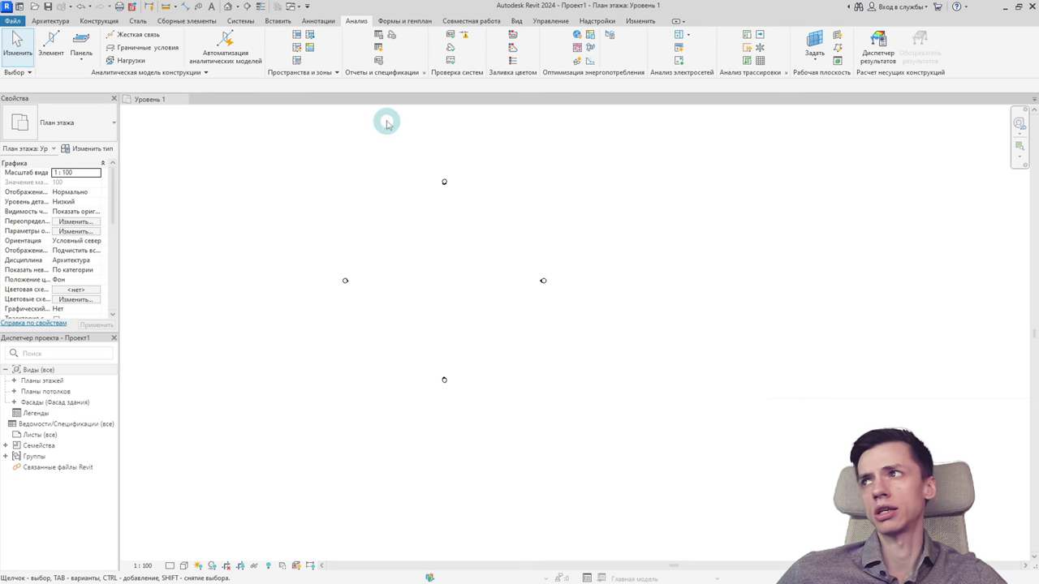
pyautogui.click(401, 21)
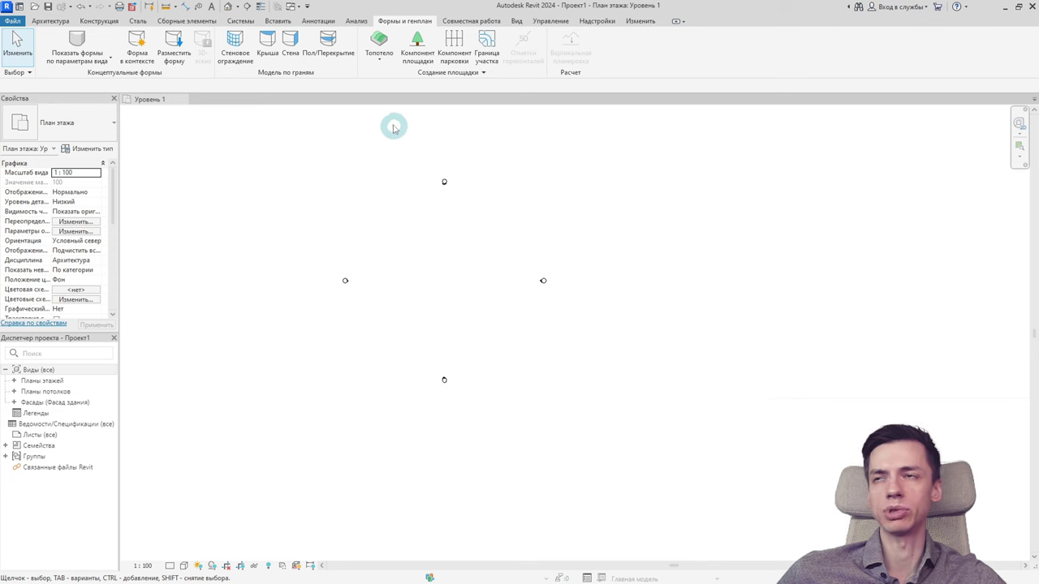
# - Review the Совместная работа tools, then switch to the Вид tab
pyautogui.click(463, 22)
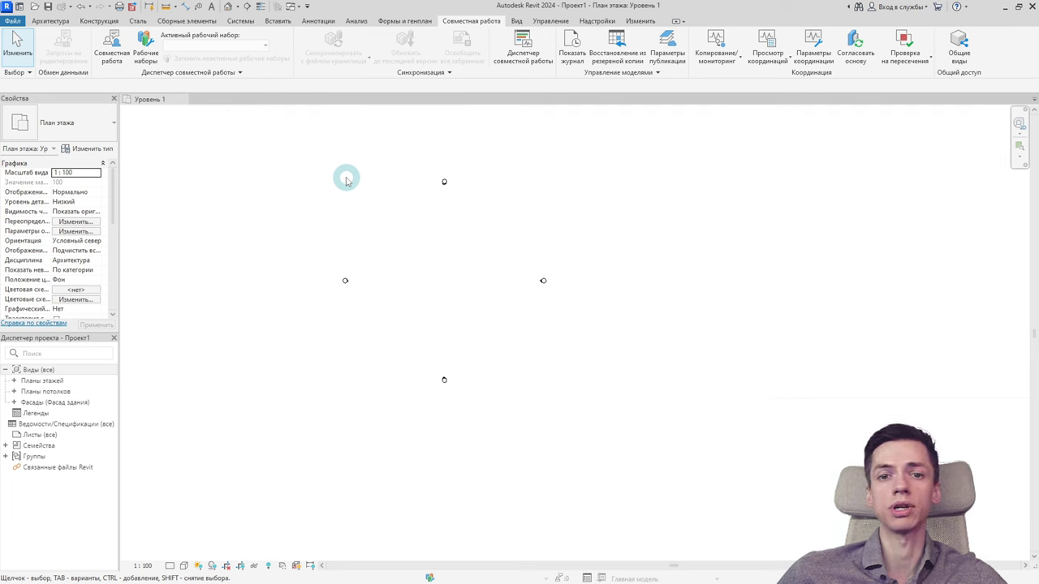
pyautogui.click(516, 20)
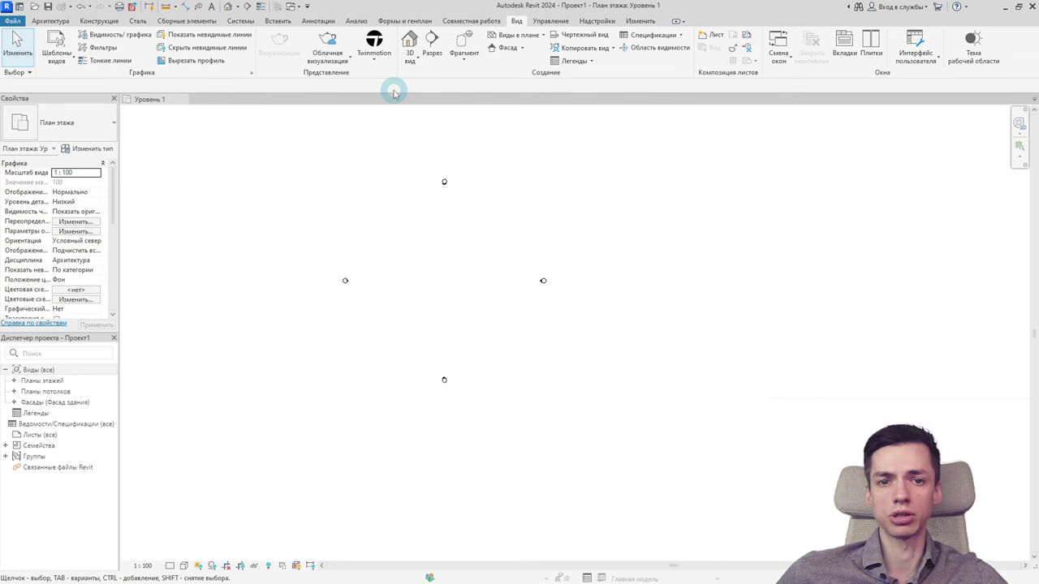
# - Show the Управление (Manage) tab with materials, phases and Dynamo tools
pyautogui.click(542, 22)
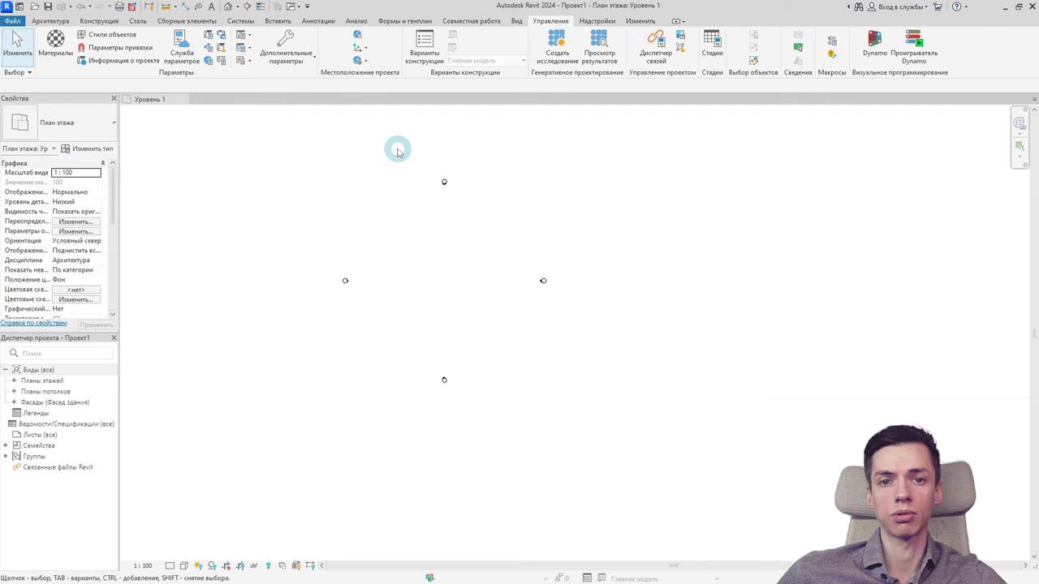
# - Glance at the Надстройки (Add-Ins) tools, then bring up the Изменить (Modify) editing tools
pyautogui.click(597, 20)
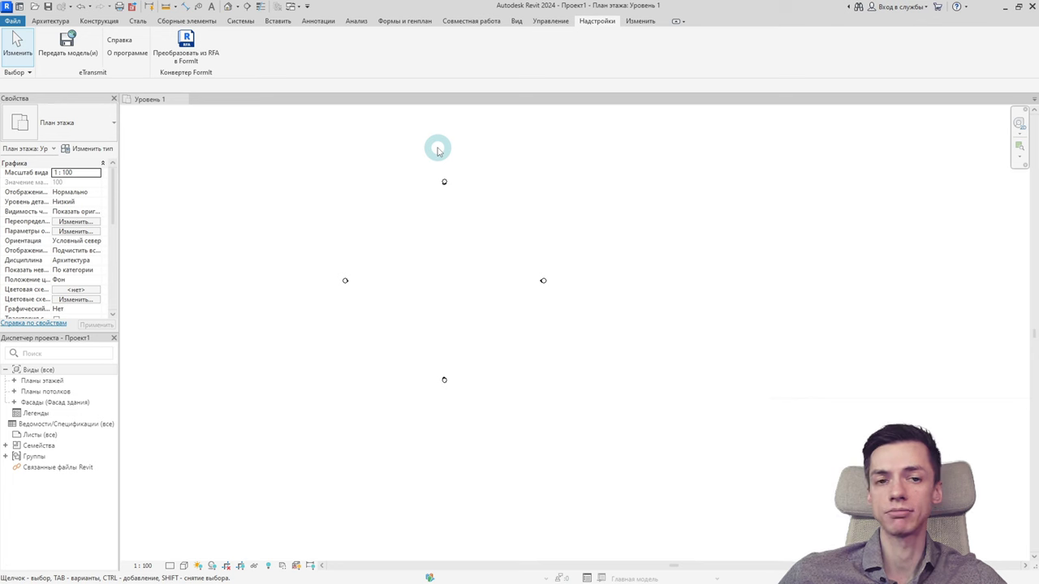
pyautogui.click(639, 22)
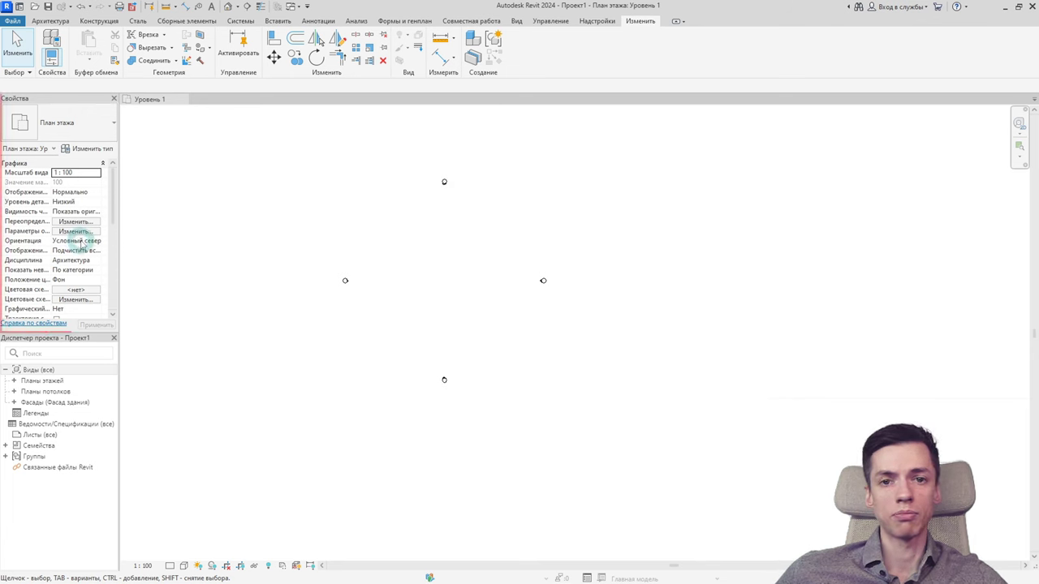
pyautogui.scroll(-3, 89, 245)
pyautogui.scroll(-3, 88, 247)
pyautogui.scroll(-2, 85, 249)
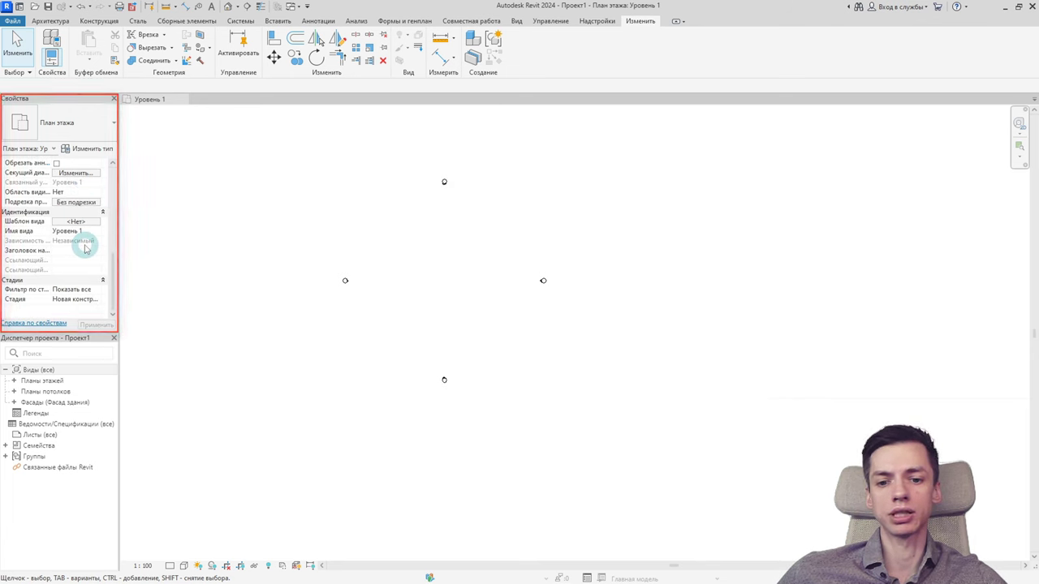
pyautogui.scroll(2, 85, 249)
pyautogui.scroll(2, 86, 249)
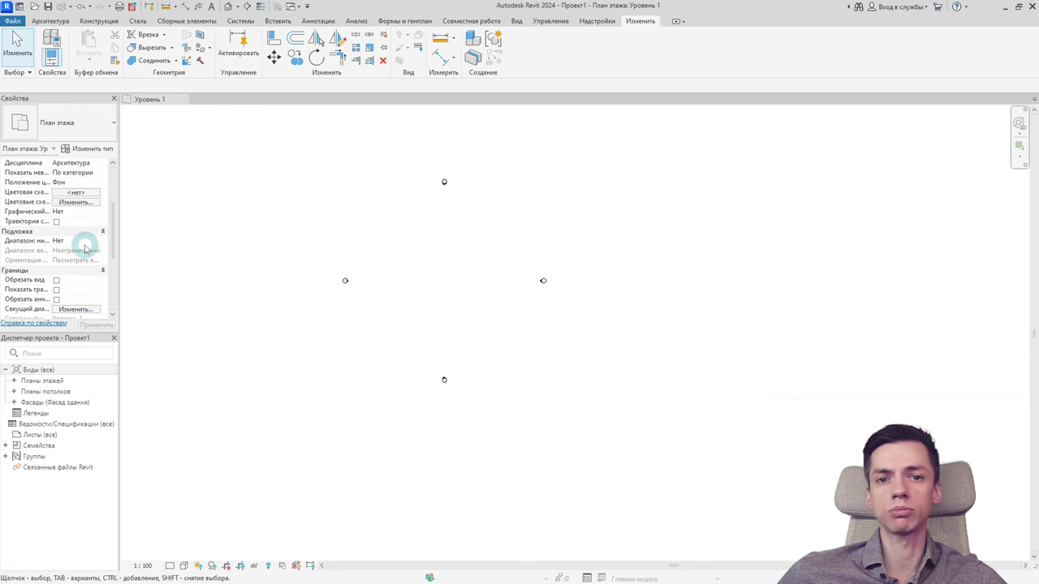
pyautogui.scroll(3, 86, 249)
pyautogui.scroll(3, 85, 250)
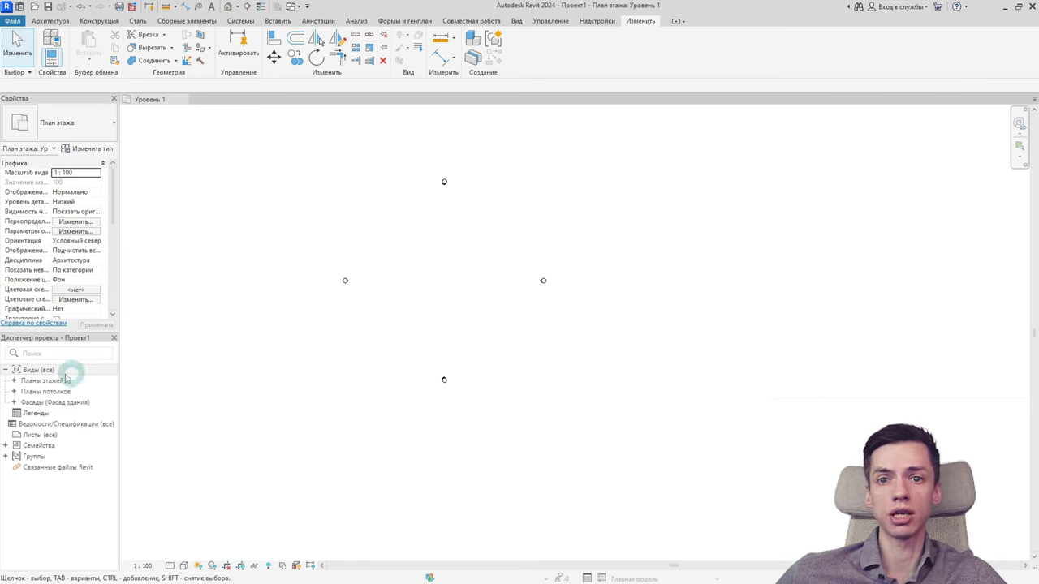
# - Open the Уровень 1 plan from Планы этажей and display the Архитектура tools
pyautogui.click(13, 381)
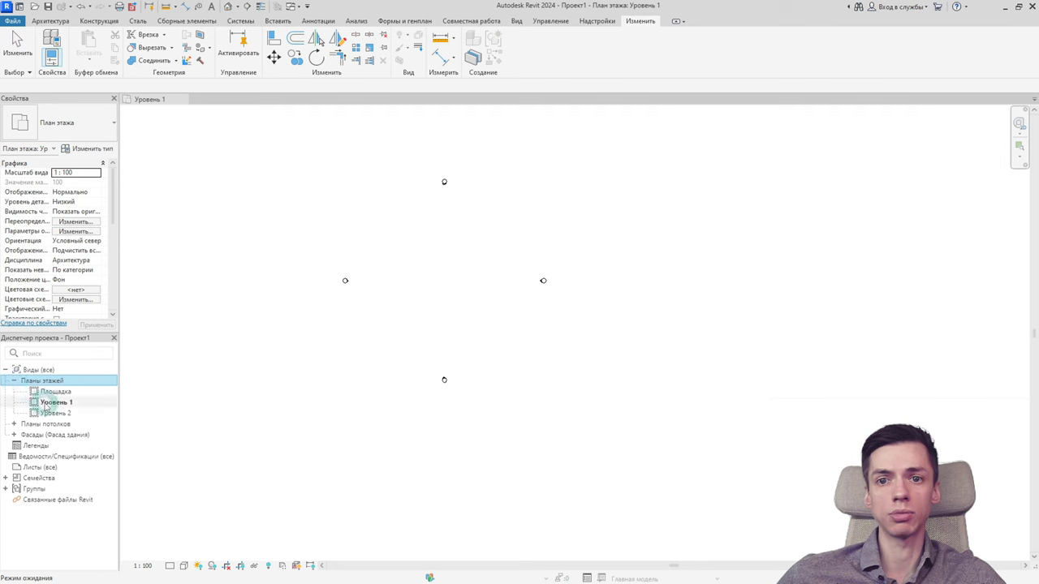
pyautogui.doubleClick(51, 402)
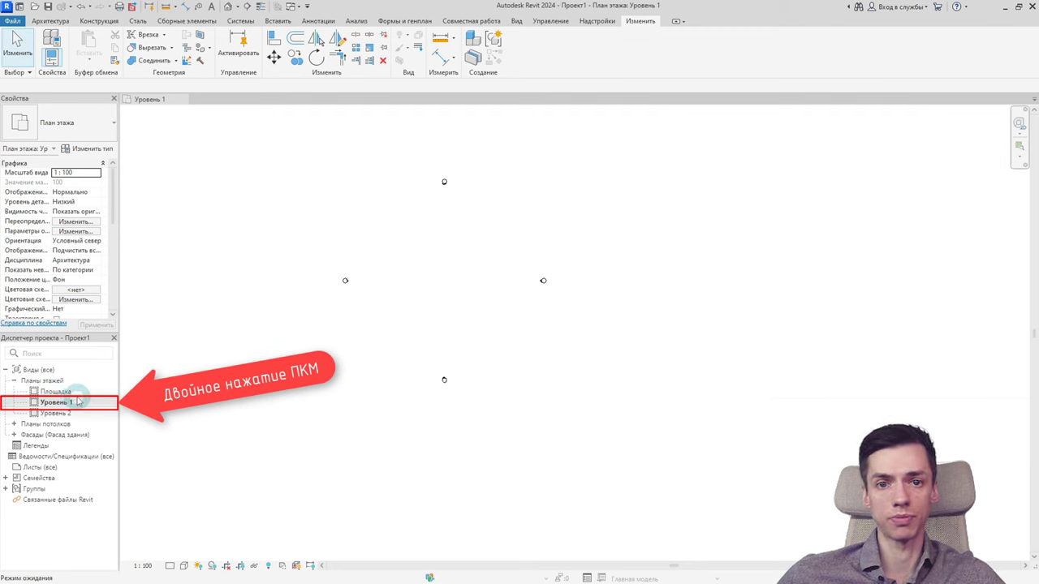
pyautogui.click(146, 369)
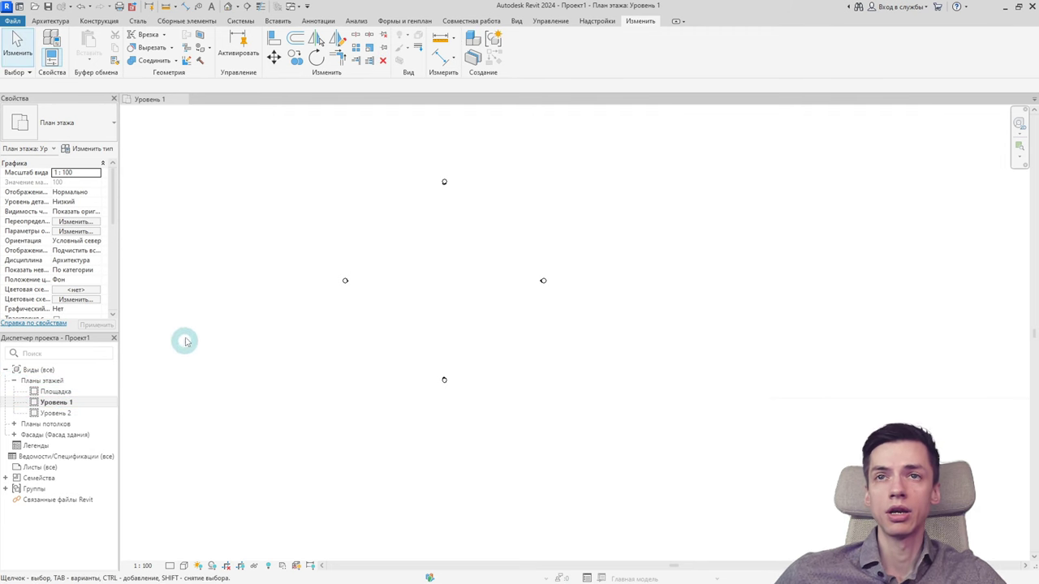
pyautogui.click(67, 26)
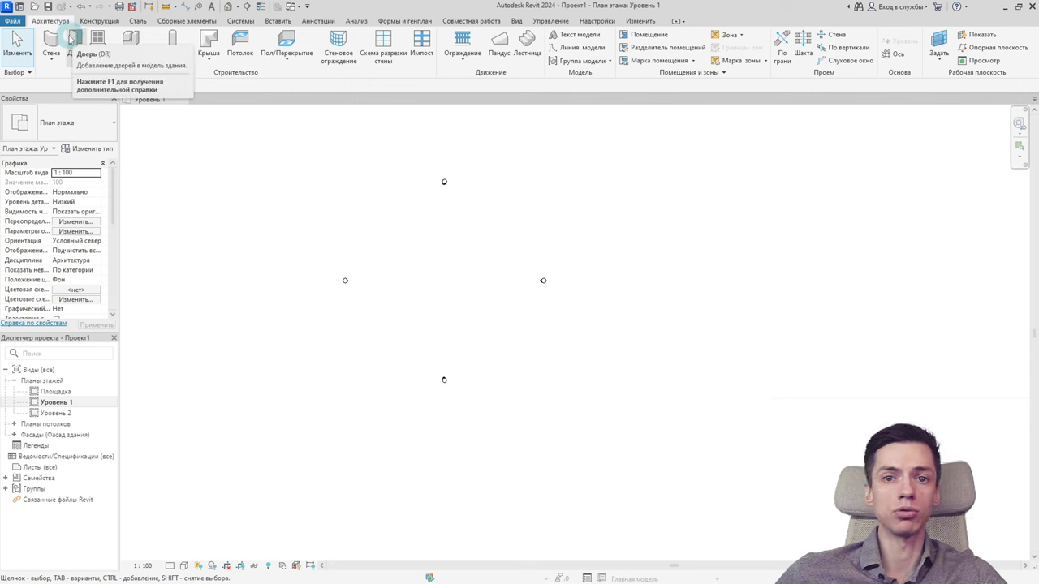
pyautogui.rightClick(321, 7)
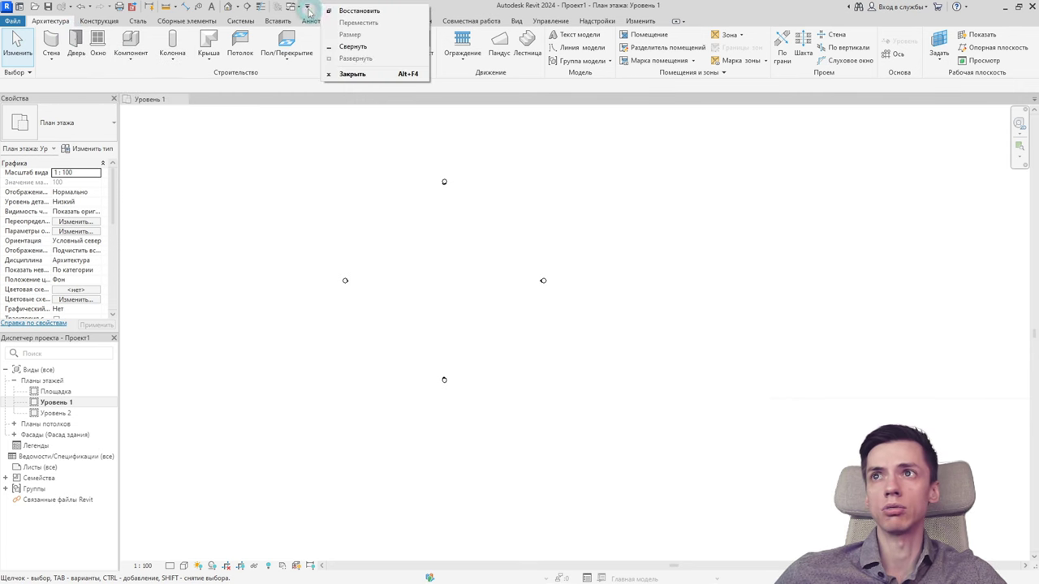
pyautogui.click(307, 6)
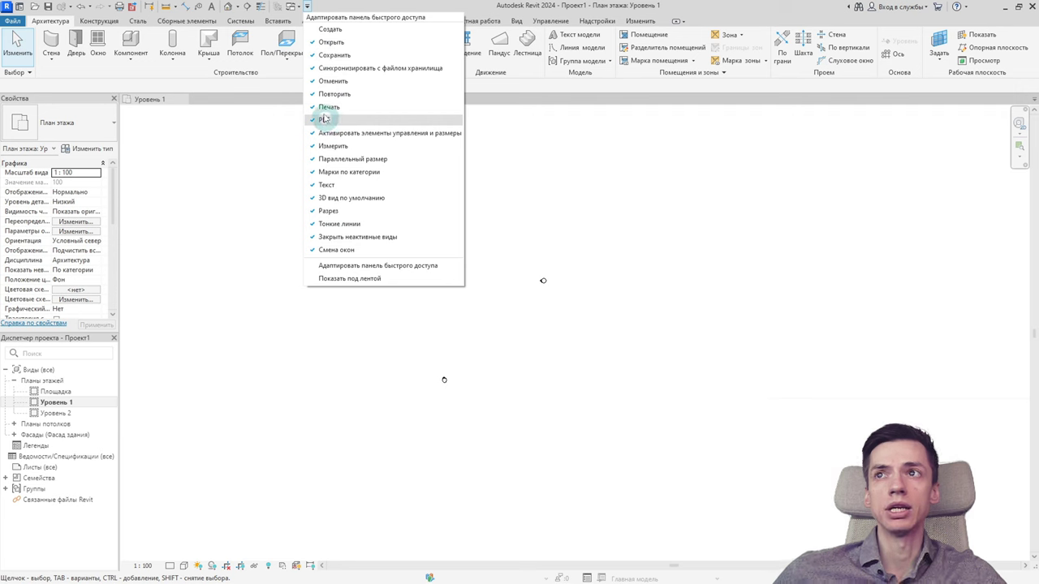
pyautogui.click(254, 158)
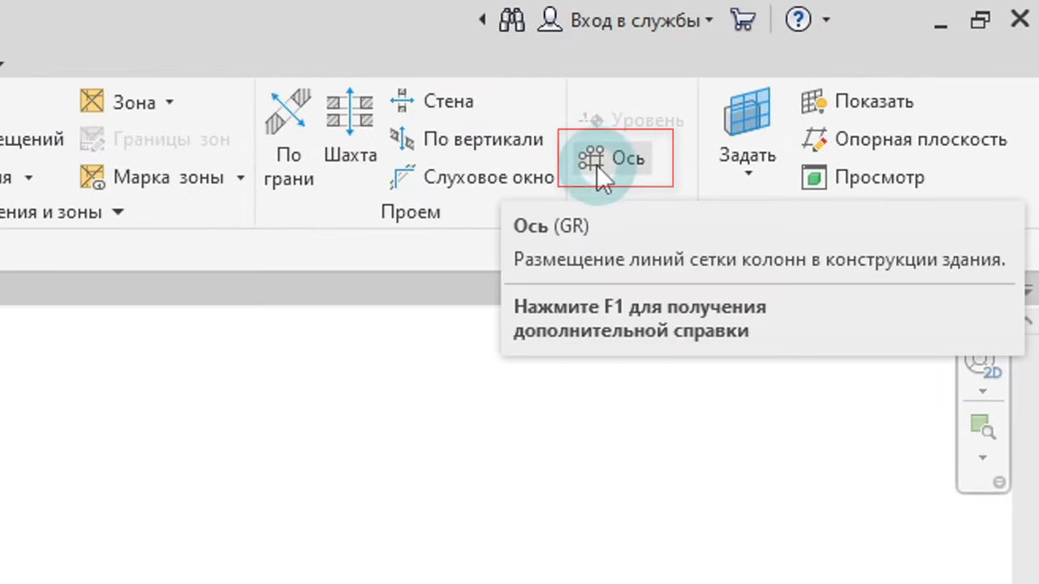
pyautogui.moveTo(894, 53)
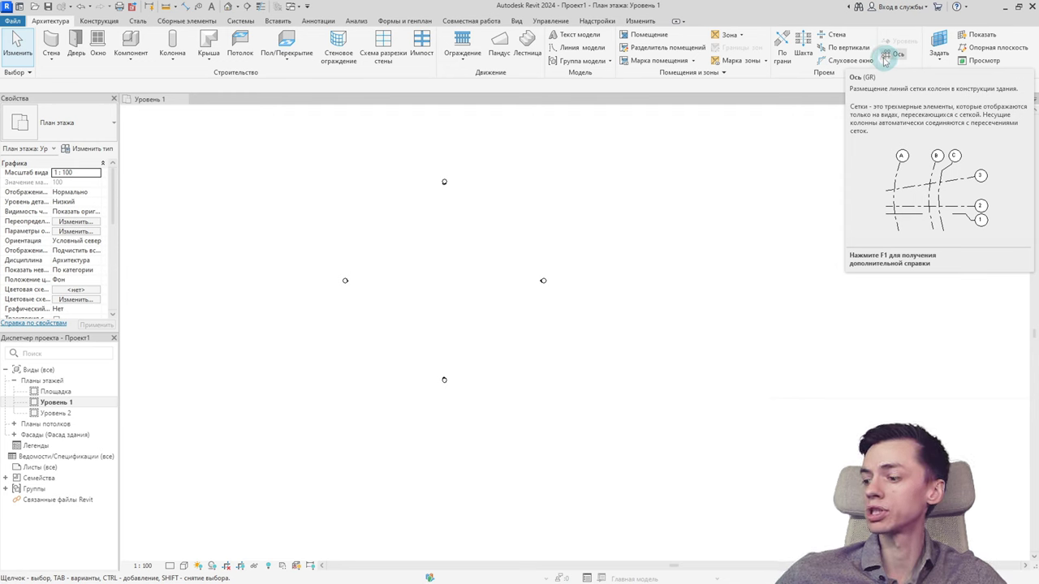
# - Draw the first vertical grid axis, numbered 1, on the Level 1 plan with the Ось (GR) tool
pyautogui.click(885, 56)
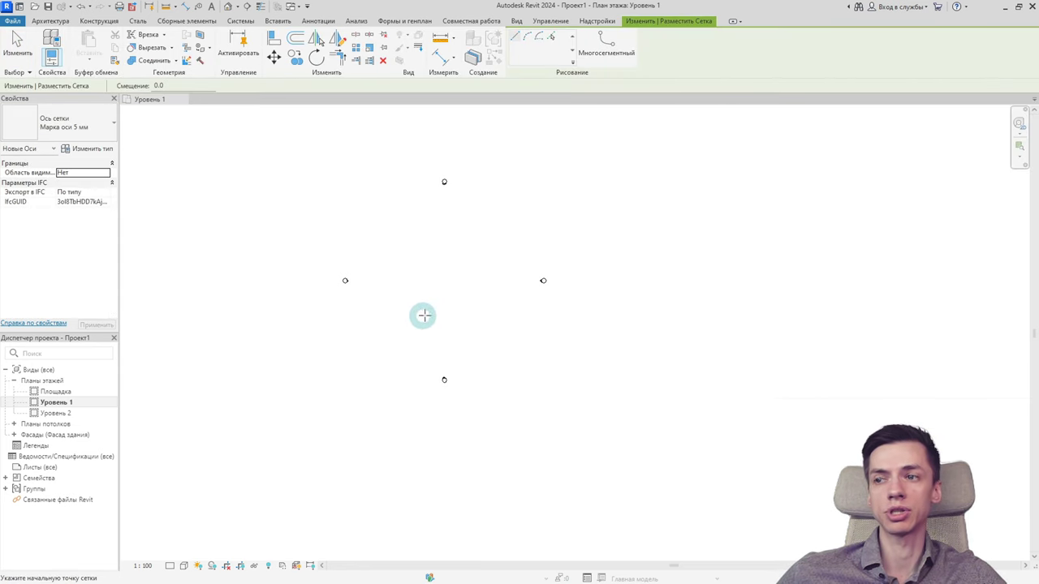
pyautogui.scroll(1, 408, 308)
pyautogui.scroll(1, 383, 299)
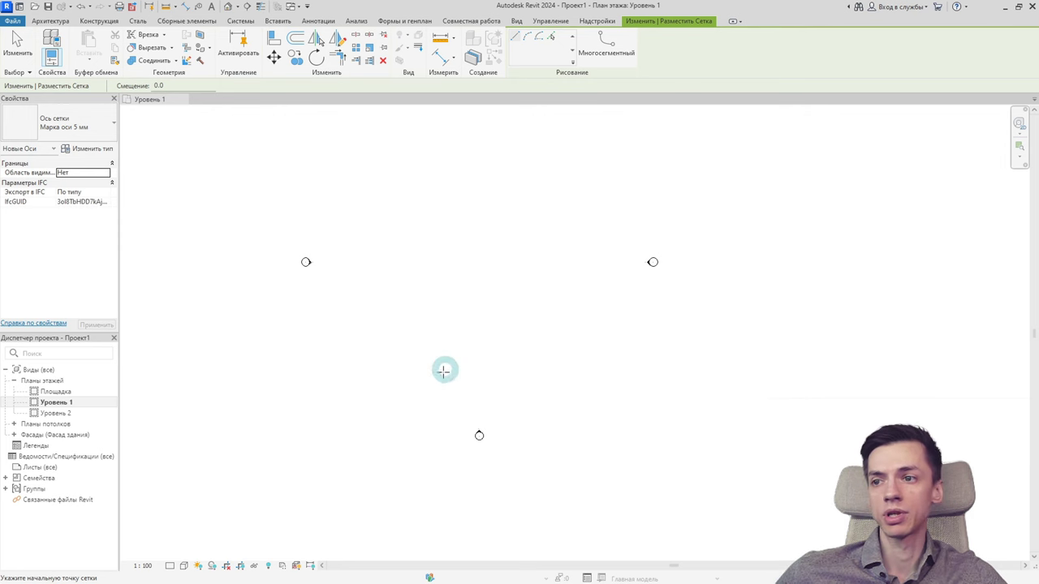
pyautogui.click(385, 396)
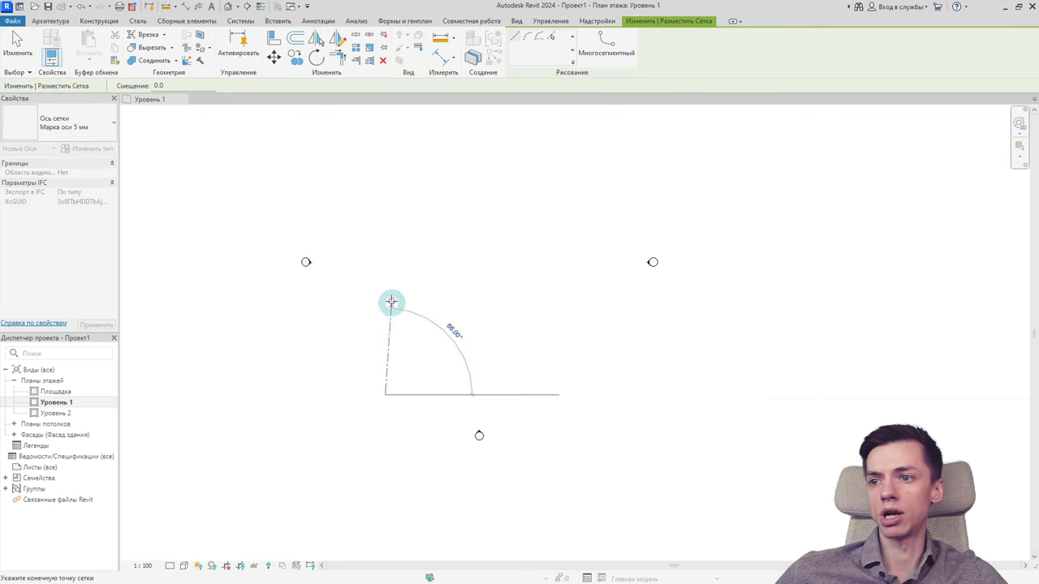
pyautogui.scroll(3, 386, 270)
pyautogui.click(385, 268)
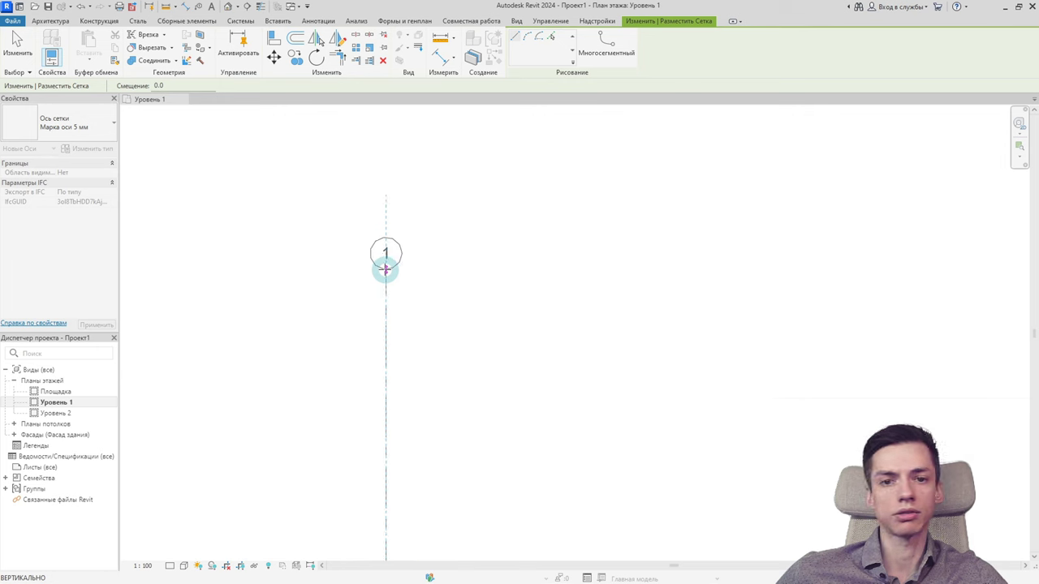
pyautogui.scroll(-2, 385, 268)
pyautogui.scroll(-2, 387, 273)
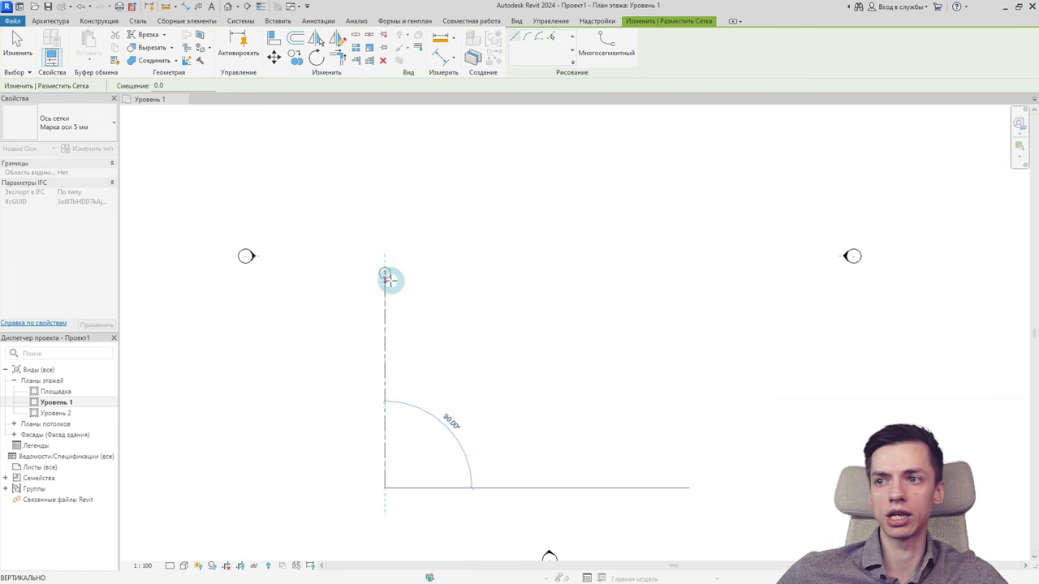
pyautogui.scroll(-2, 470, 352)
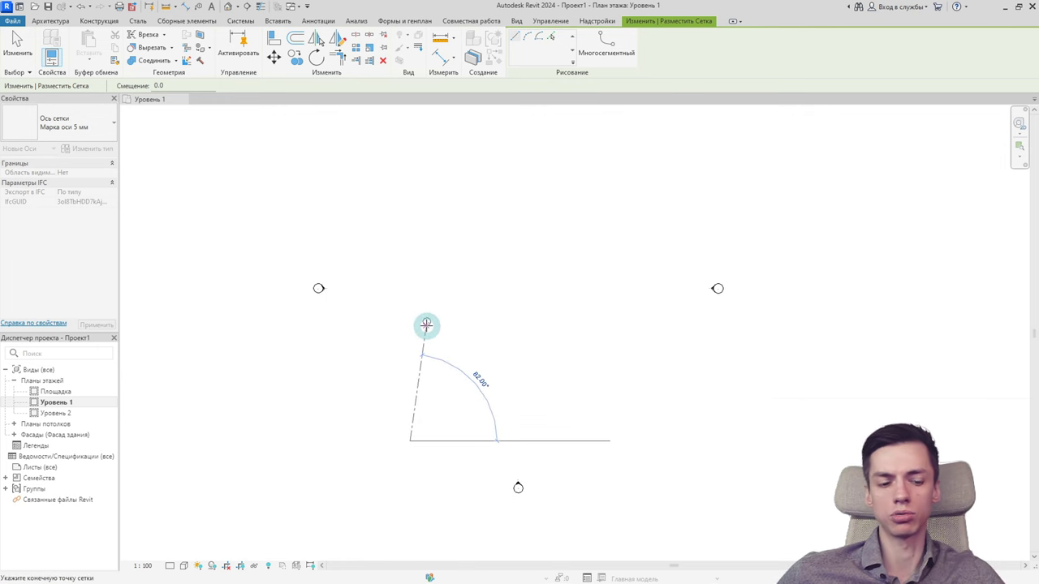